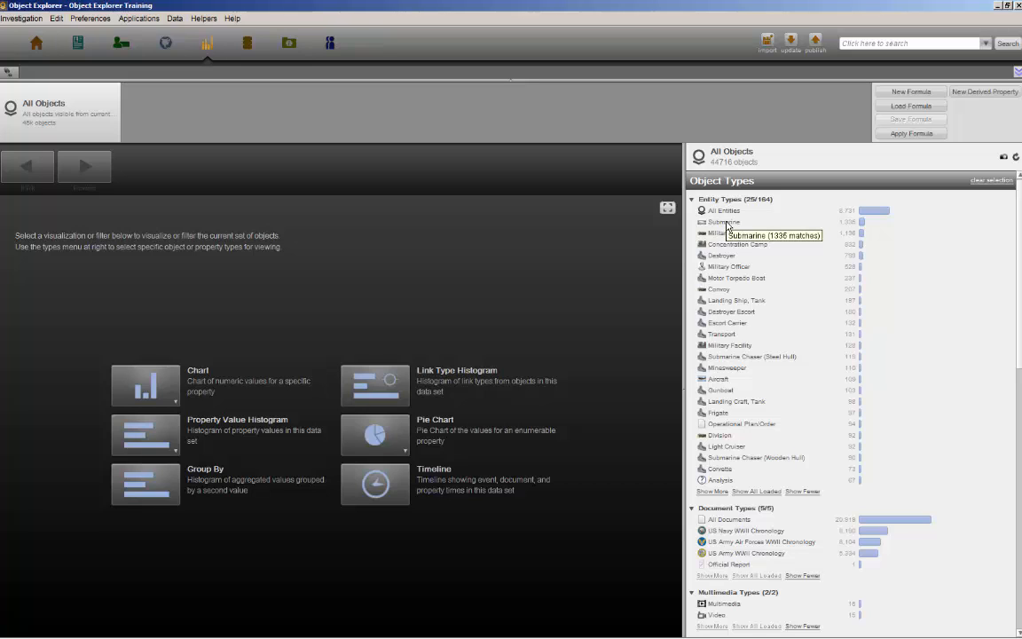
Check for available data updates and close the update window
click(790, 44)
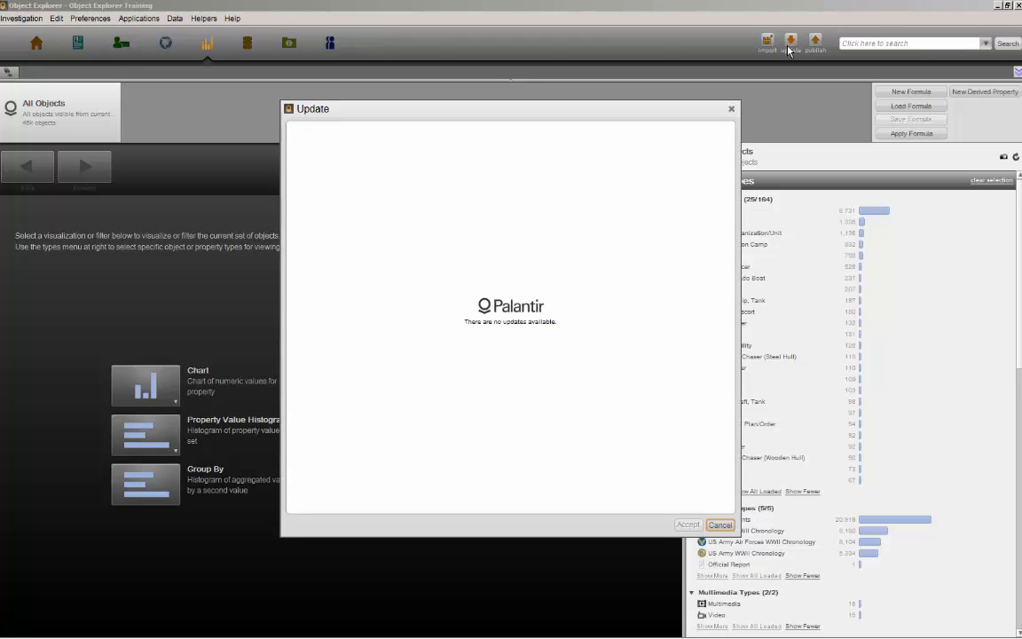
click(719, 526)
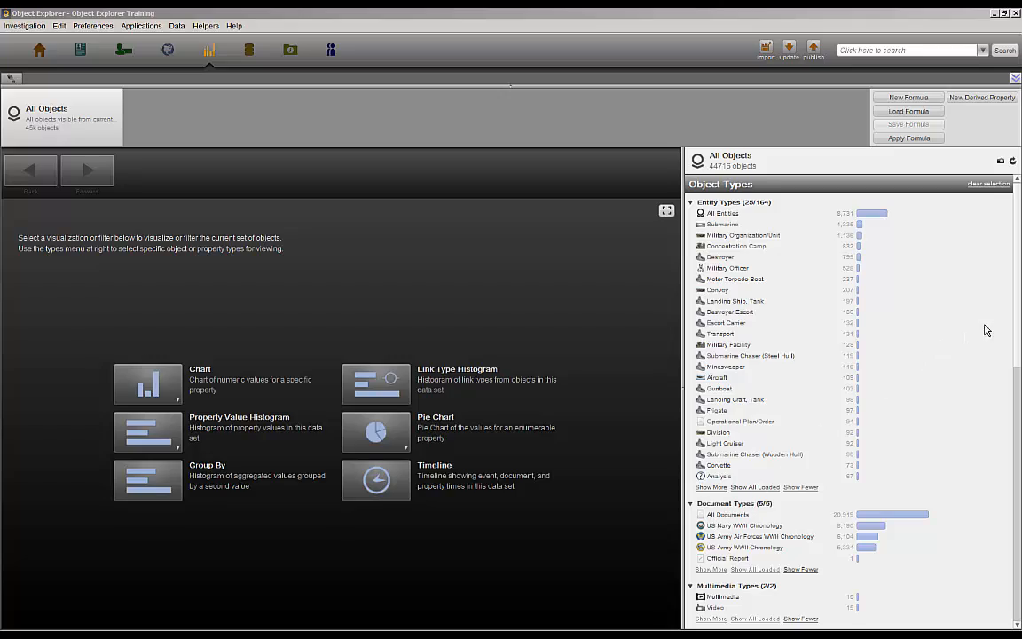
Look through the object type and property type histograms of all objects and list more entity types
scroll(1012, 315, down, 1)
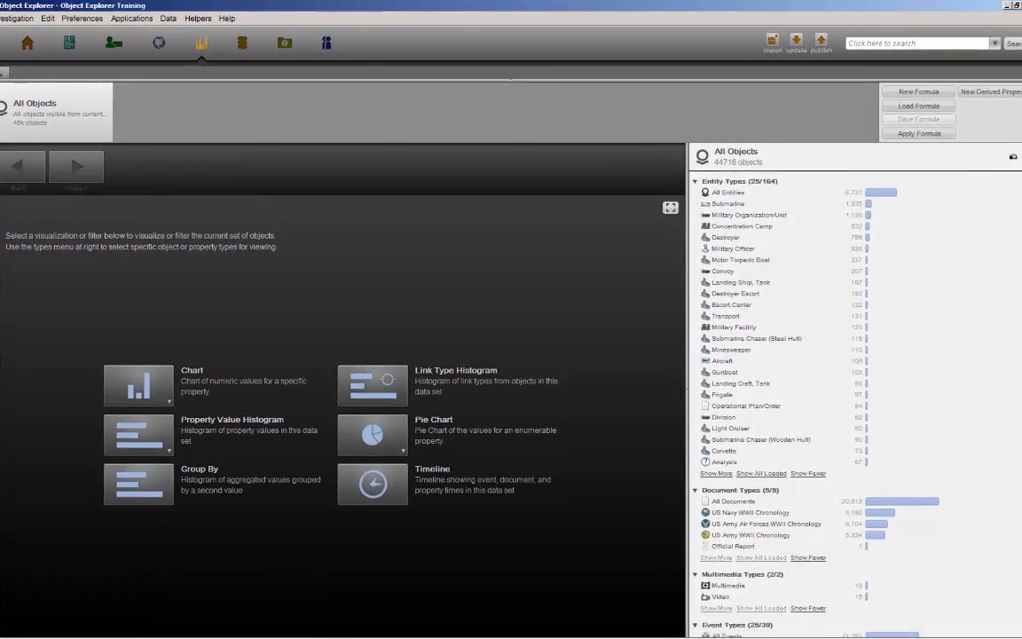
scroll(1020, 360, down, 3)
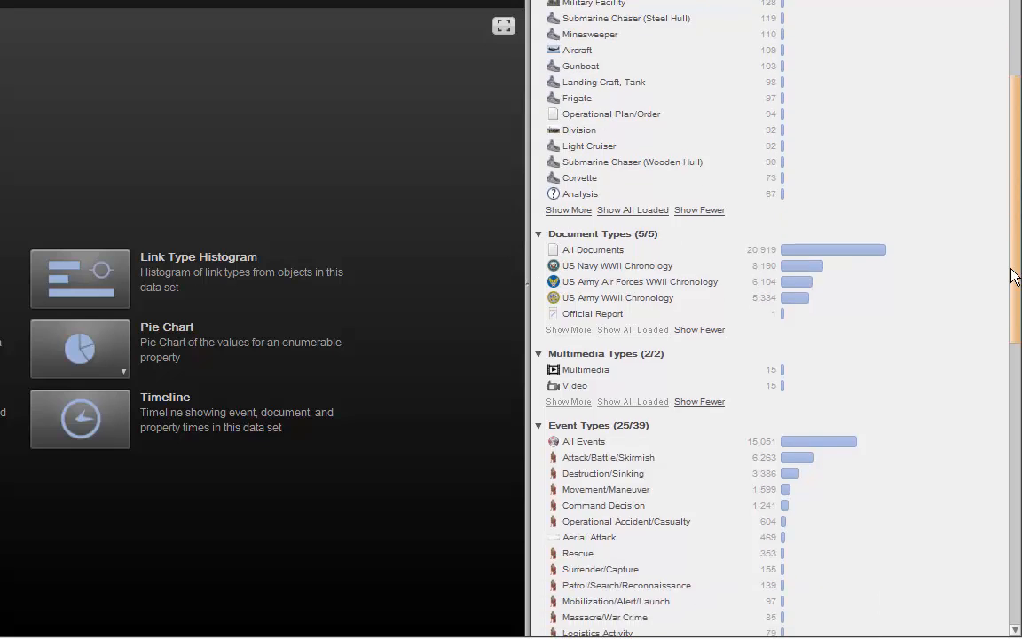
drag(1009, 287, 1012, 567)
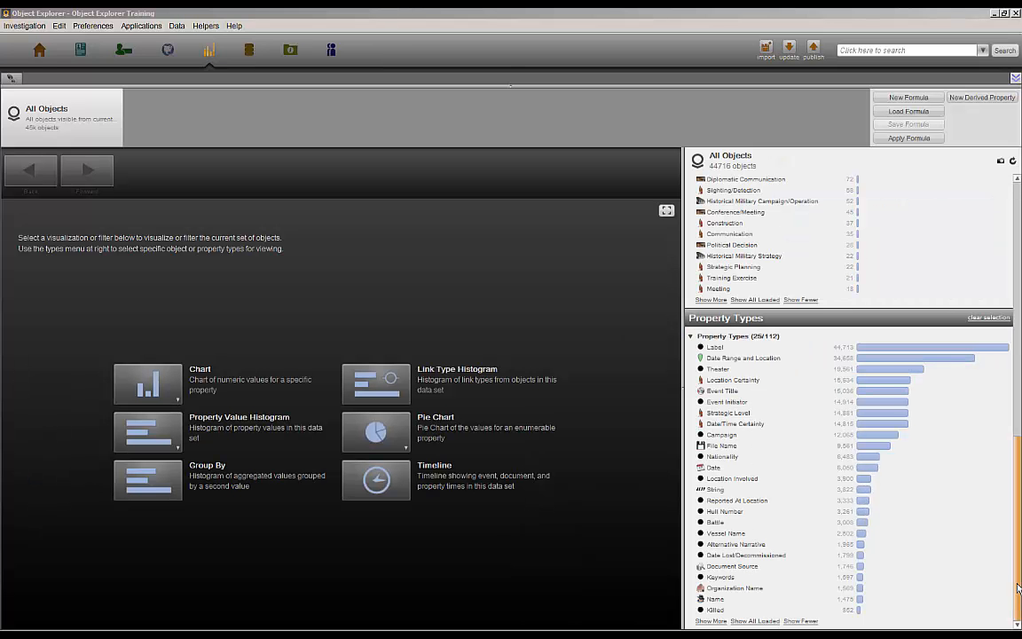
scroll(1017, 588, up, 5)
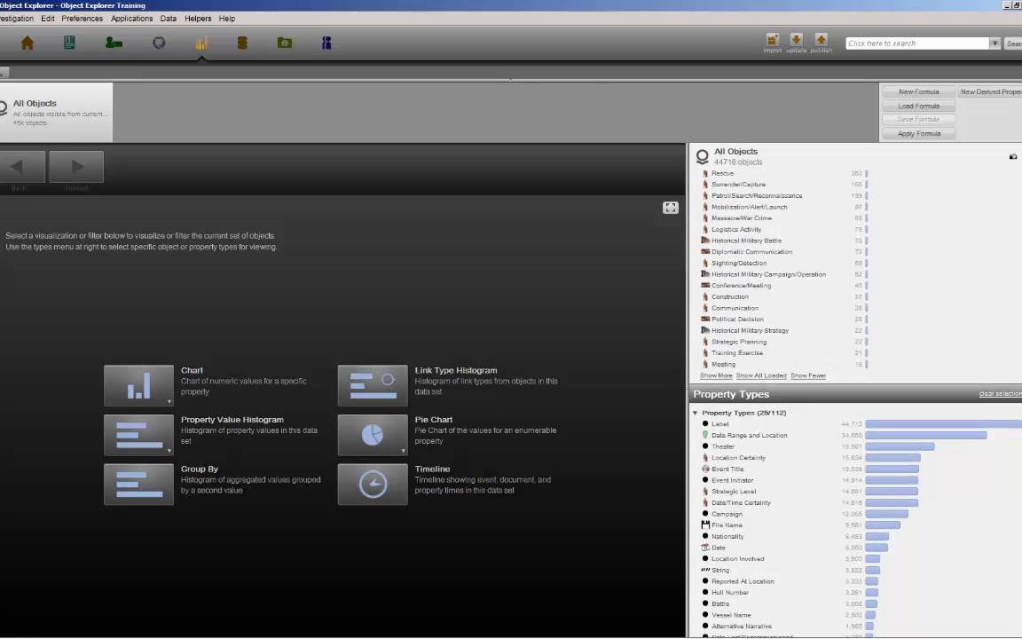
scroll(855, 390, up, 6)
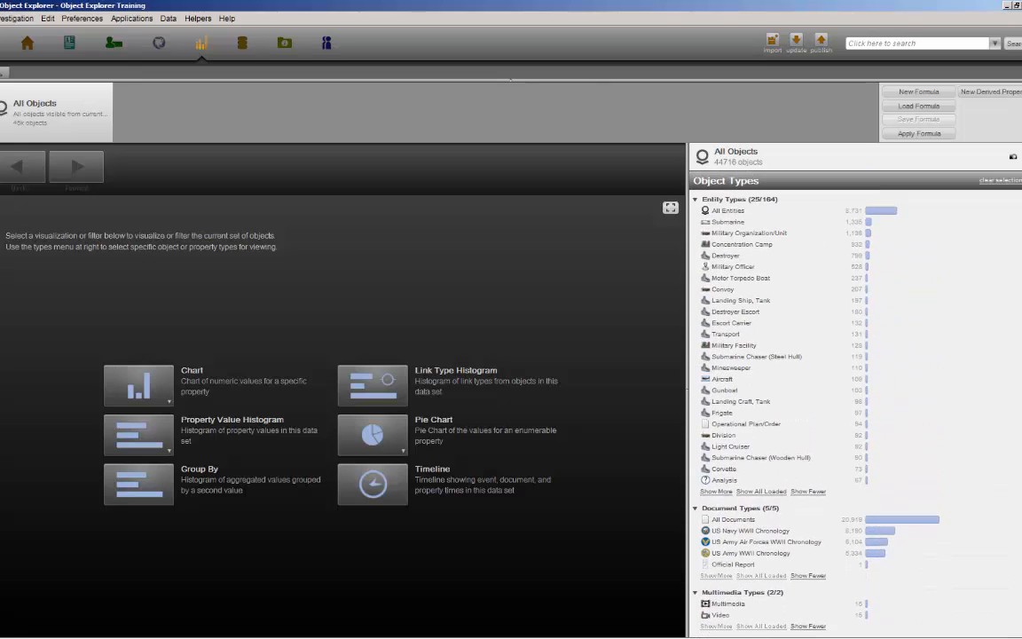
click(714, 491)
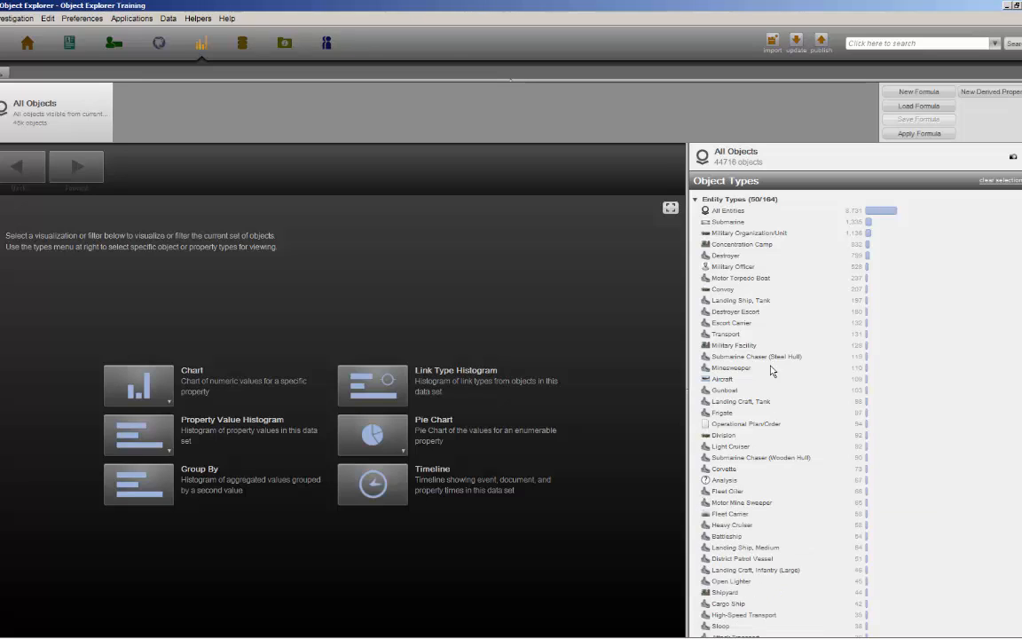
Select the Escort Carrier, Fleet Carrier and Light Carrier entity types together
click(744, 324)
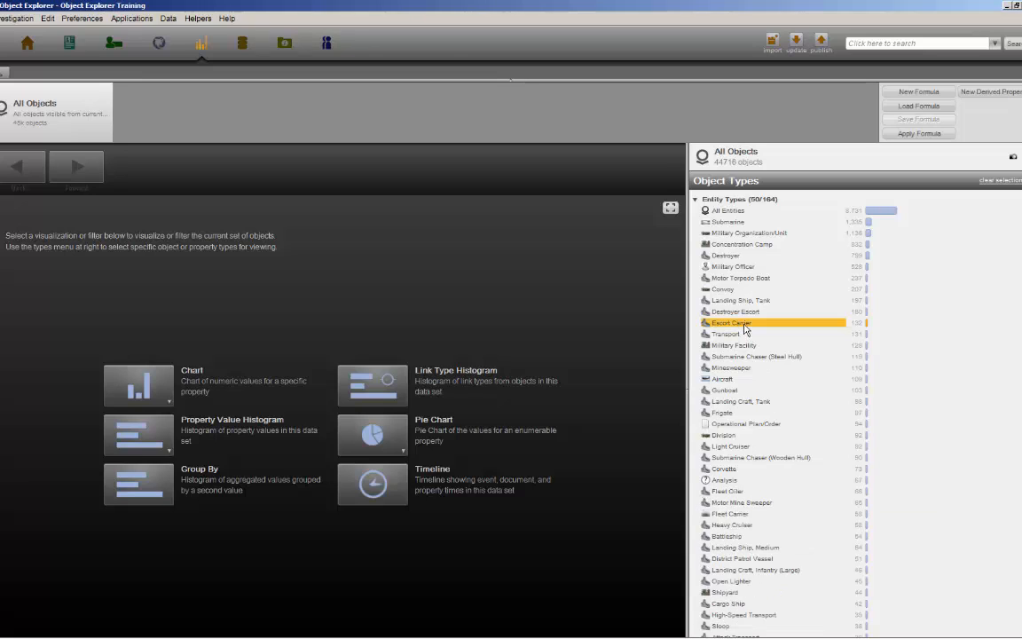
ctrl+click(731, 514)
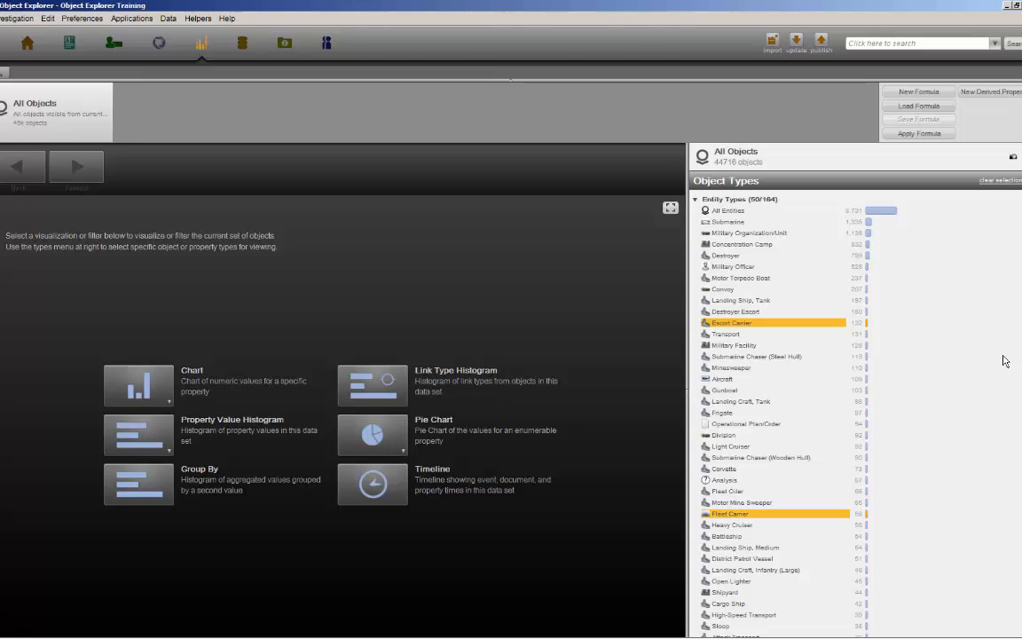
scroll(772, 399, down, 4)
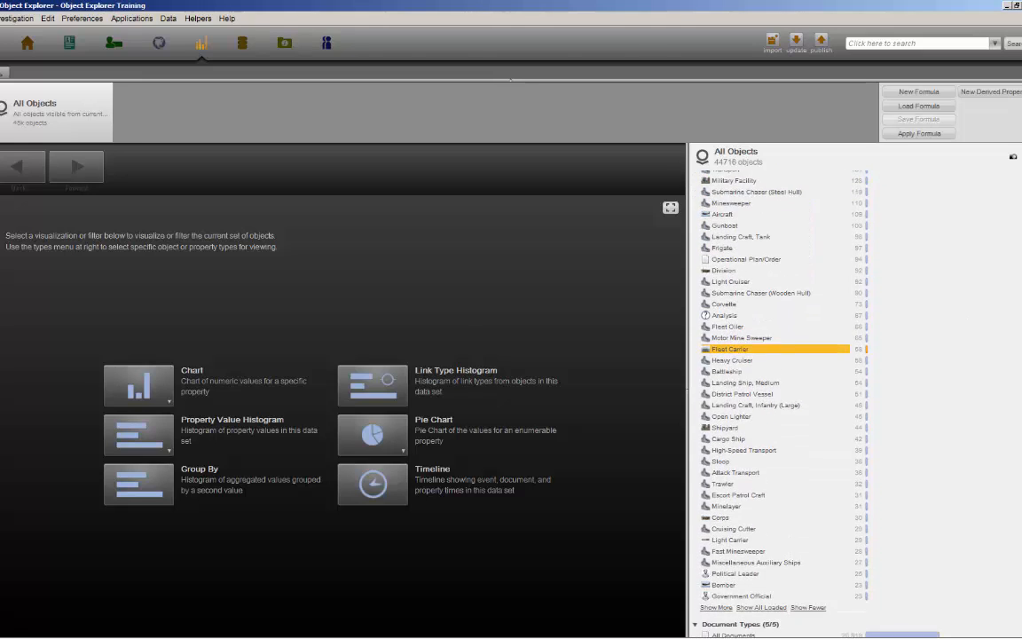
scroll(799, 399, down, 2)
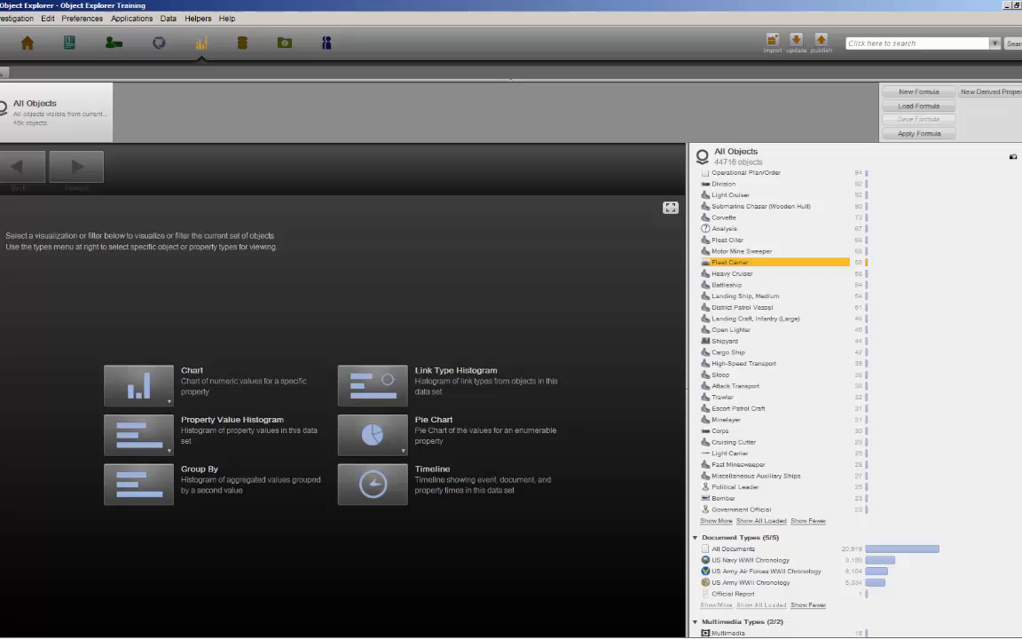
ctrl+click(730, 453)
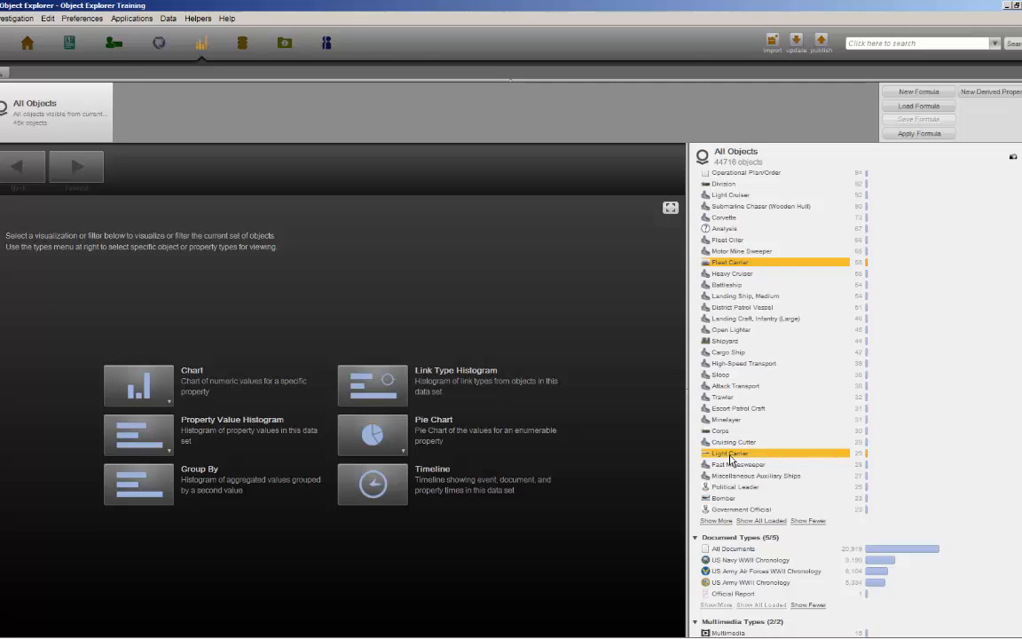
Select only the Fleet Carrier entity type and drill down on objects of this type
click(737, 264)
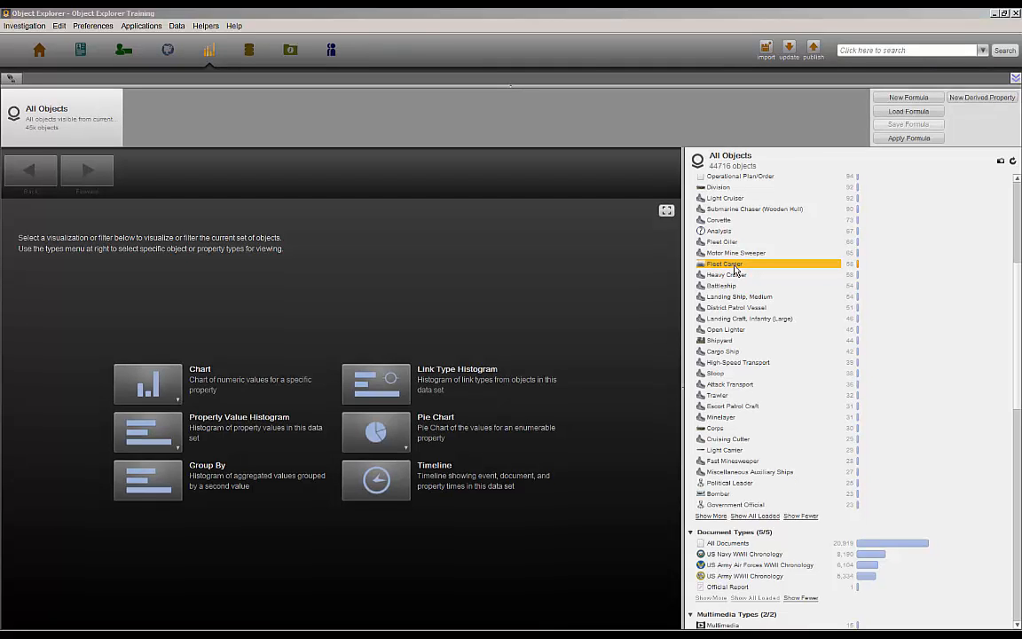
right_click(735, 270)
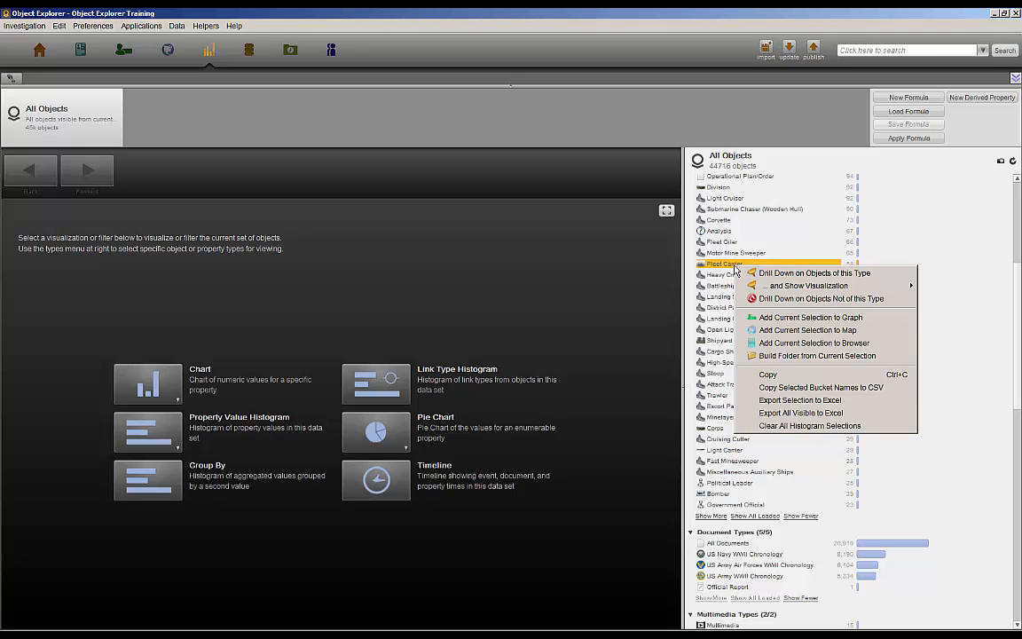
click(770, 273)
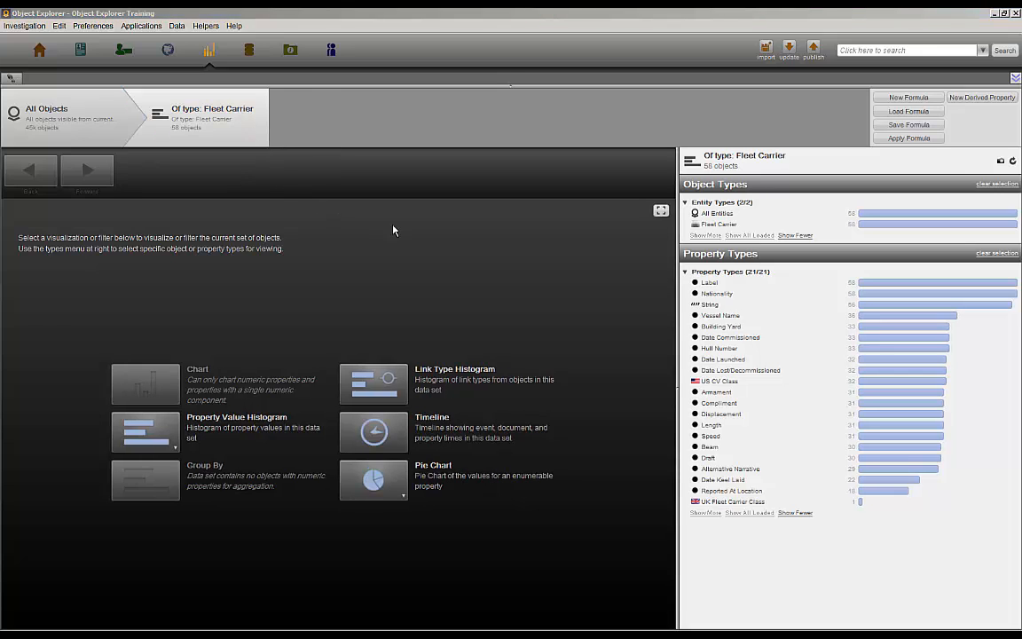
Histogram the Nationality property of the fleet carriers and drill down on the United States group
right_click(716, 302)
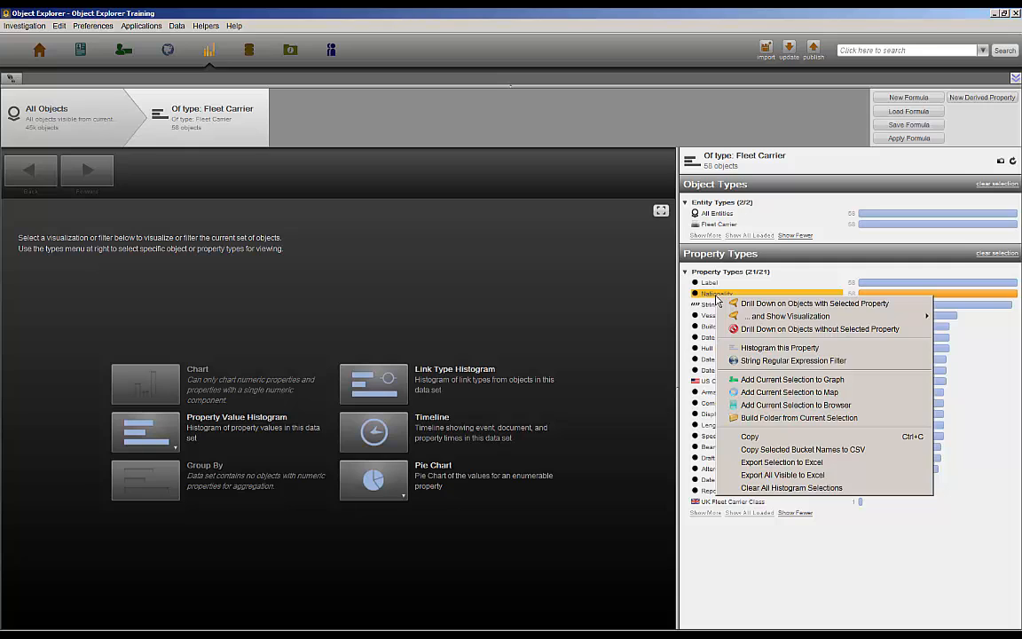
click(751, 348)
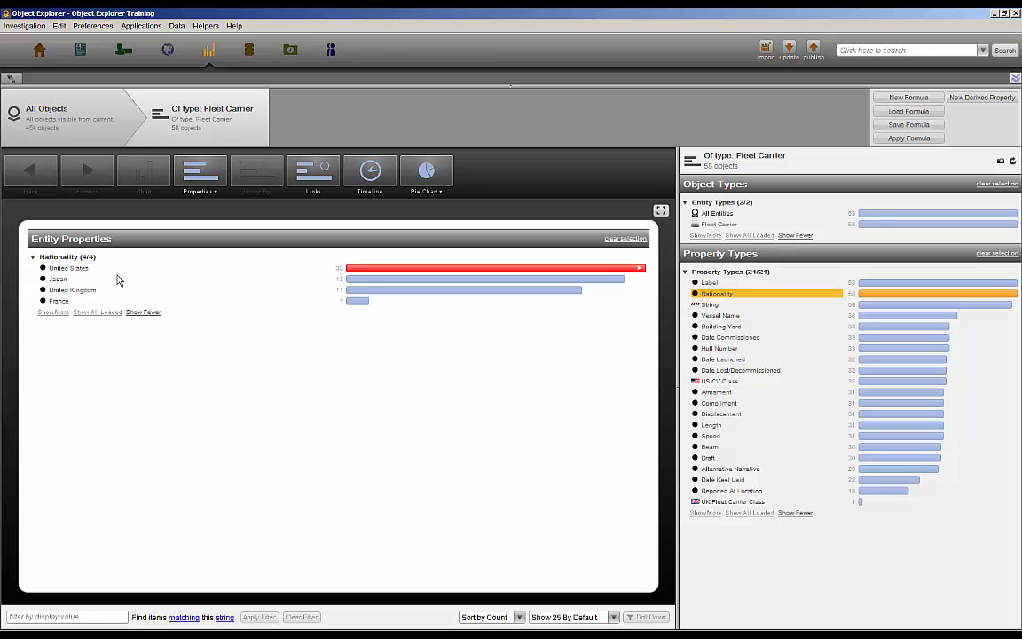
click(78, 271)
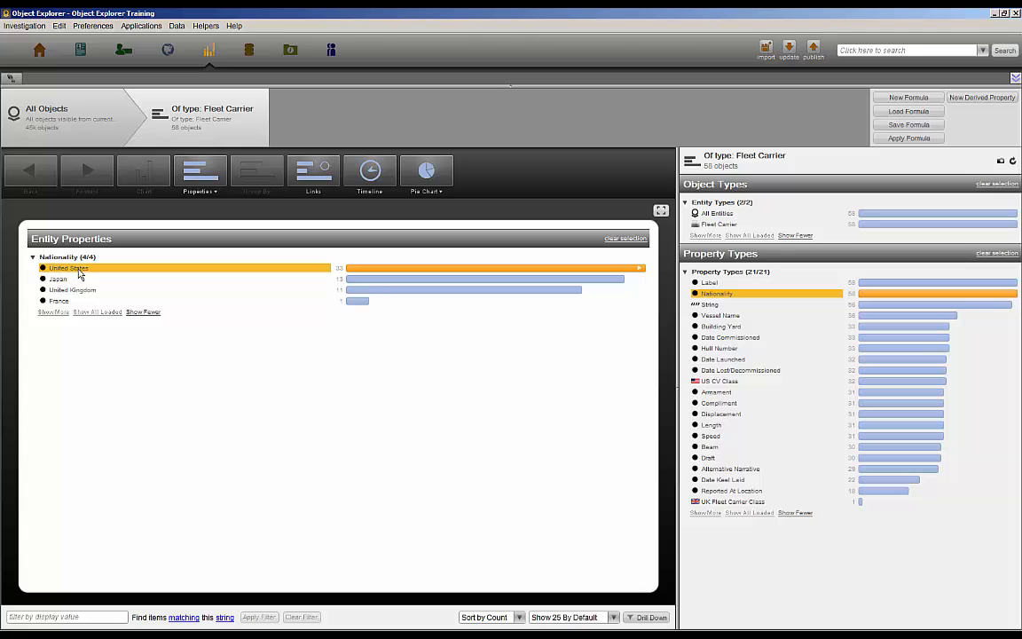
right_click(78, 273)
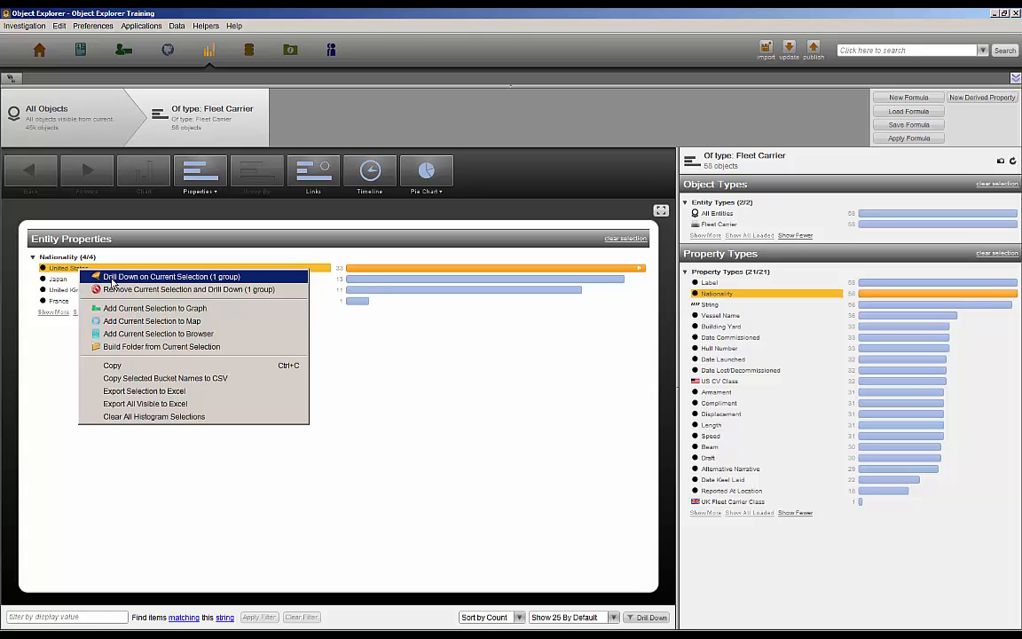
click(113, 279)
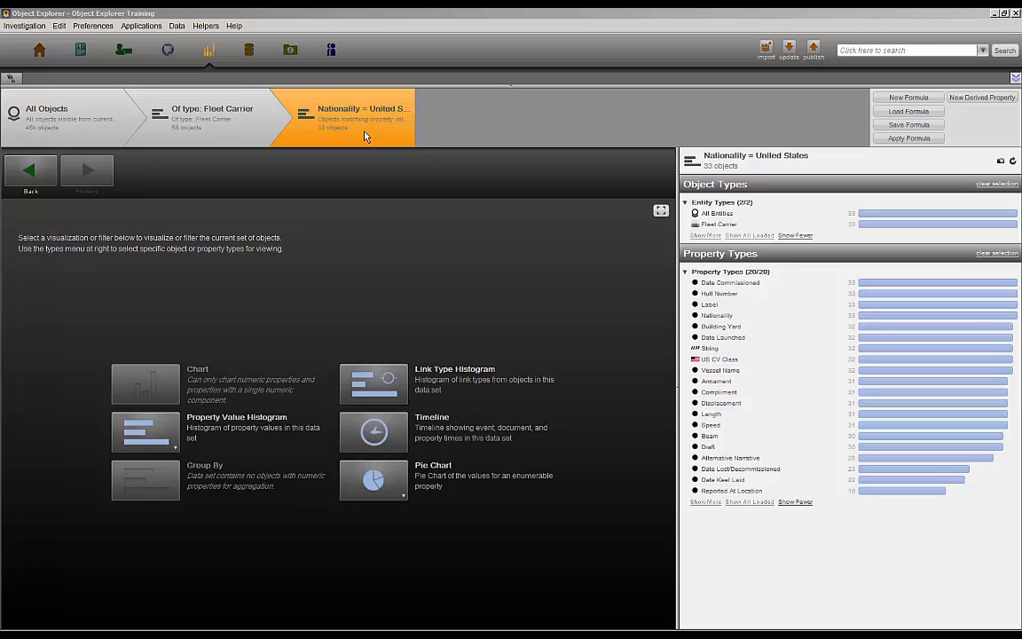
View the United States fleet carriers on a timeline with only the Date Commissioned property displayed, focusing on the 1940s
click(373, 433)
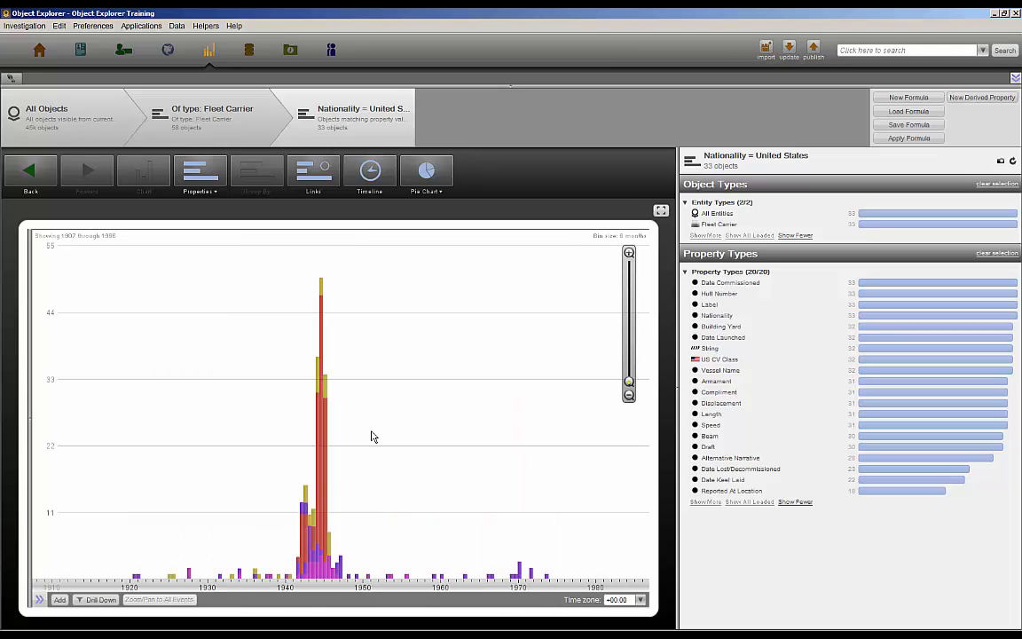
click(39, 601)
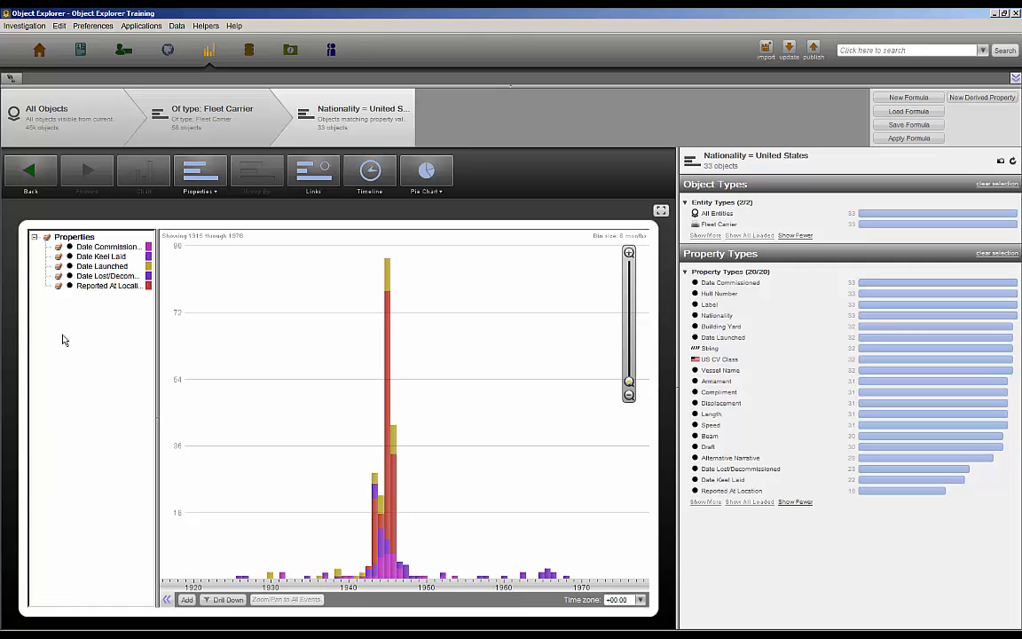
click(57, 257)
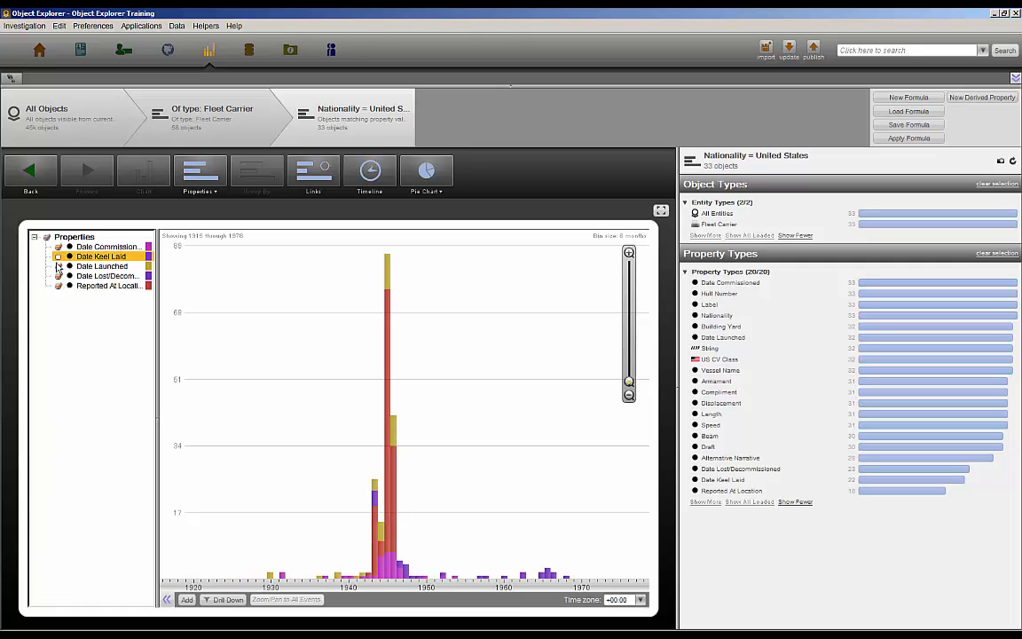
click(57, 267)
click(58, 276)
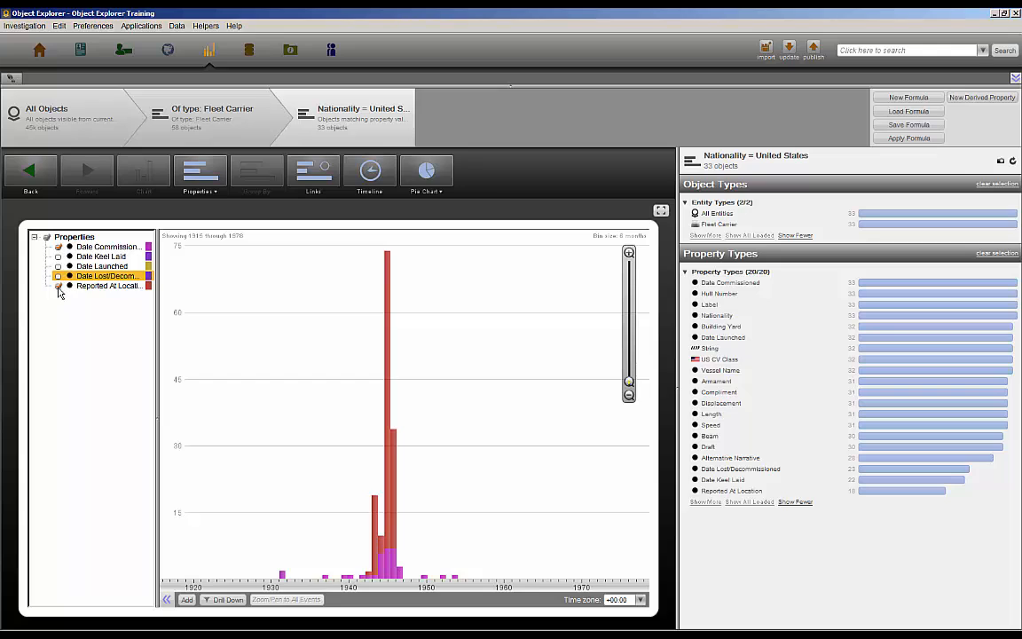
click(58, 286)
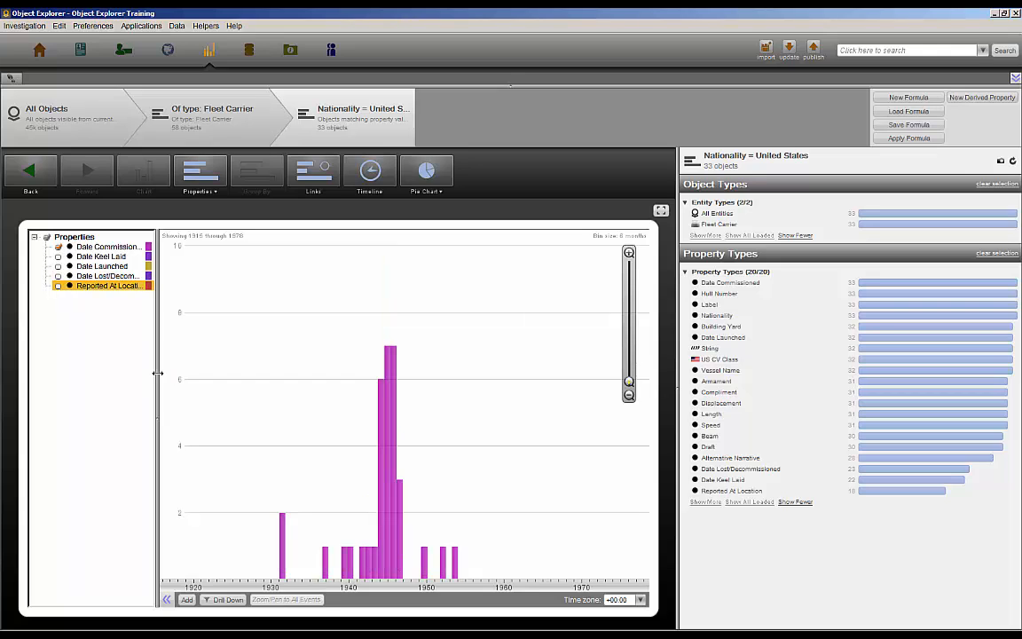
drag(157, 375, 33, 394)
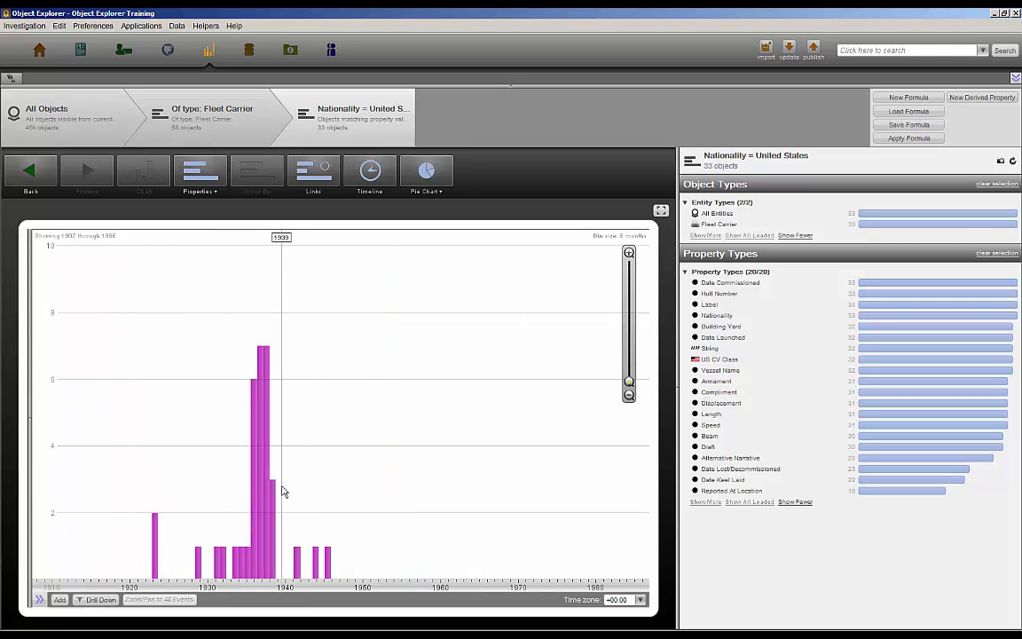
scroll(281, 486, up, 1)
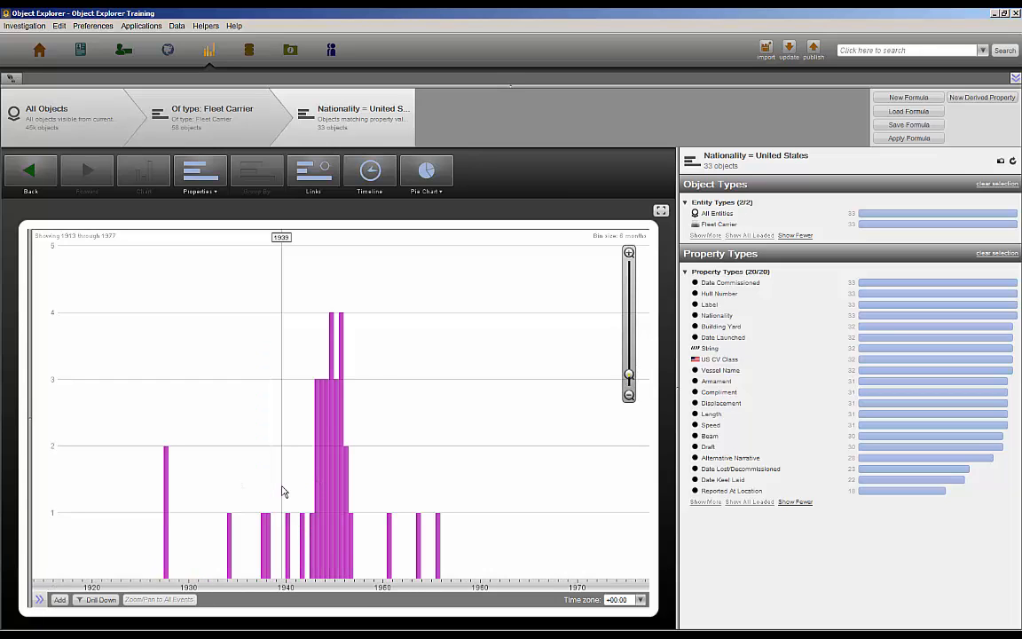
scroll(319, 492, up, 2)
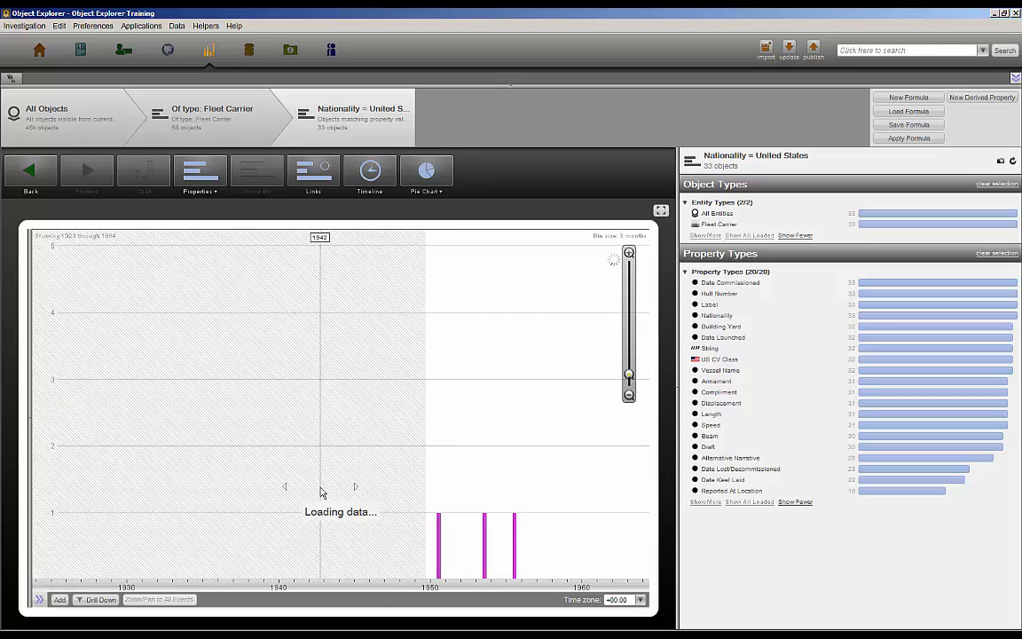
scroll(321, 493, up, 1)
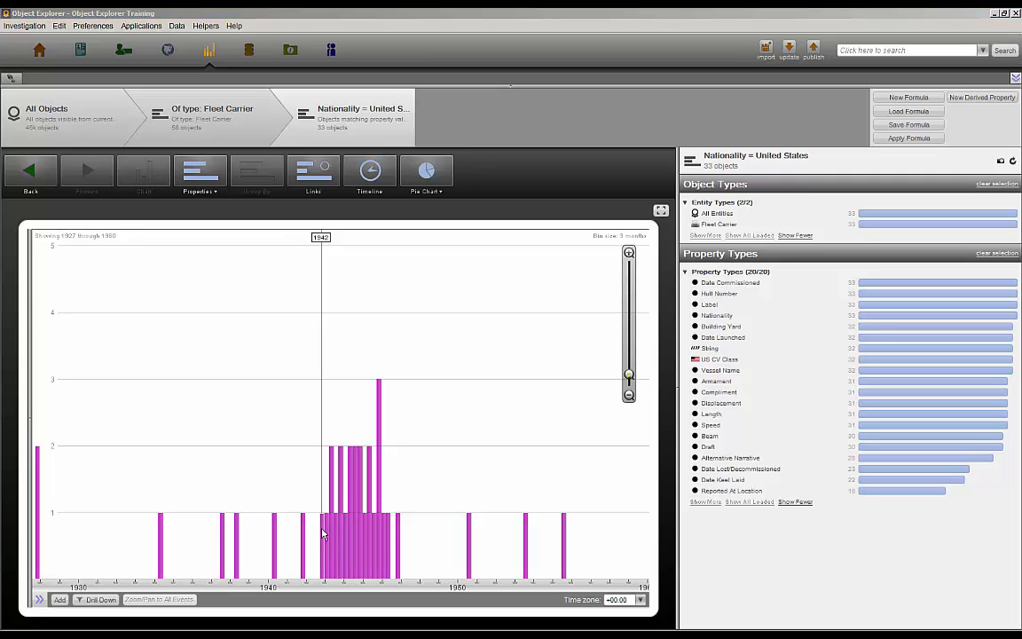
Return to the Nationality = United States set and show its US CV Class values as a pie chart
click(359, 131)
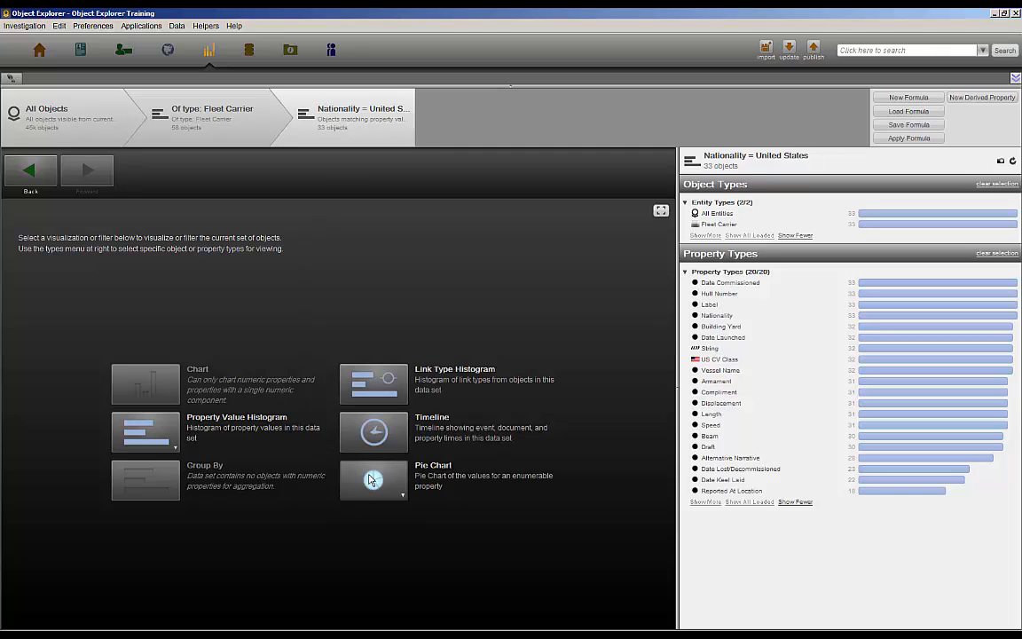
mouse_move(372, 480)
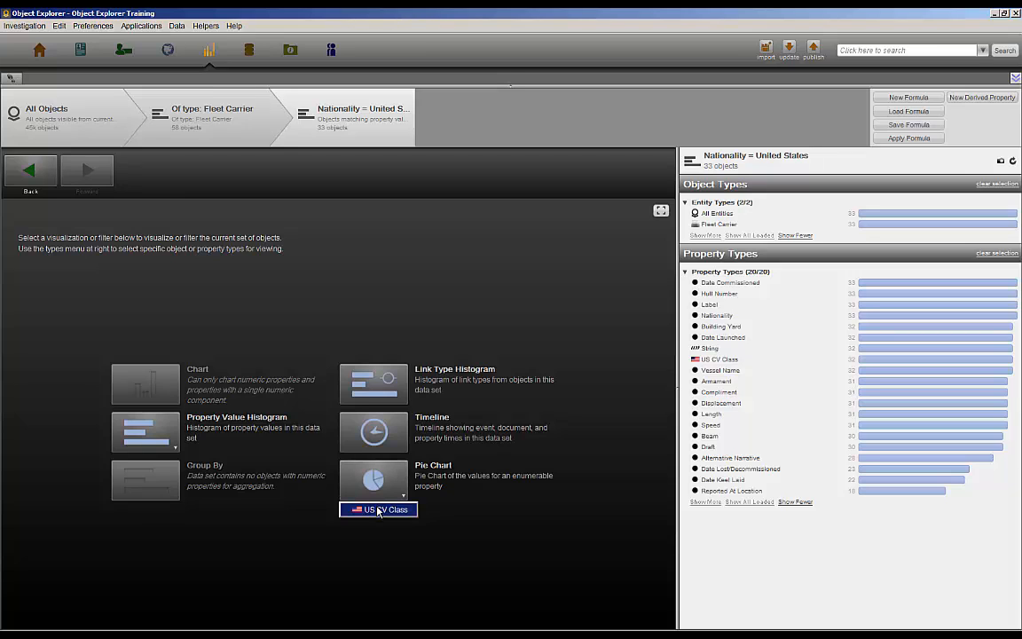
click(378, 510)
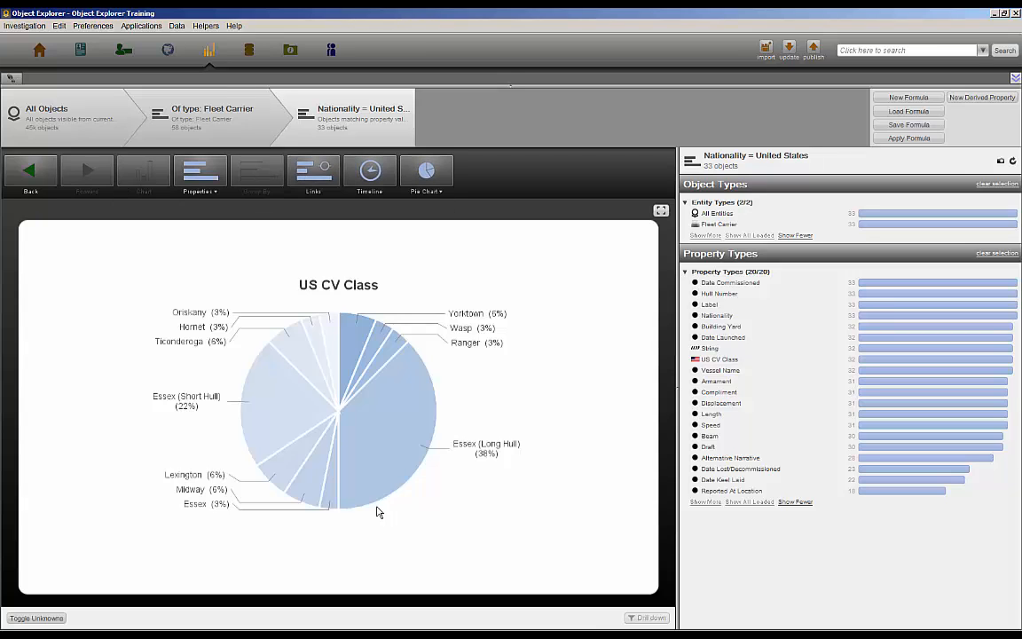
Return to the Nationality = United States set and show a histogram of its Displacement property only
click(378, 126)
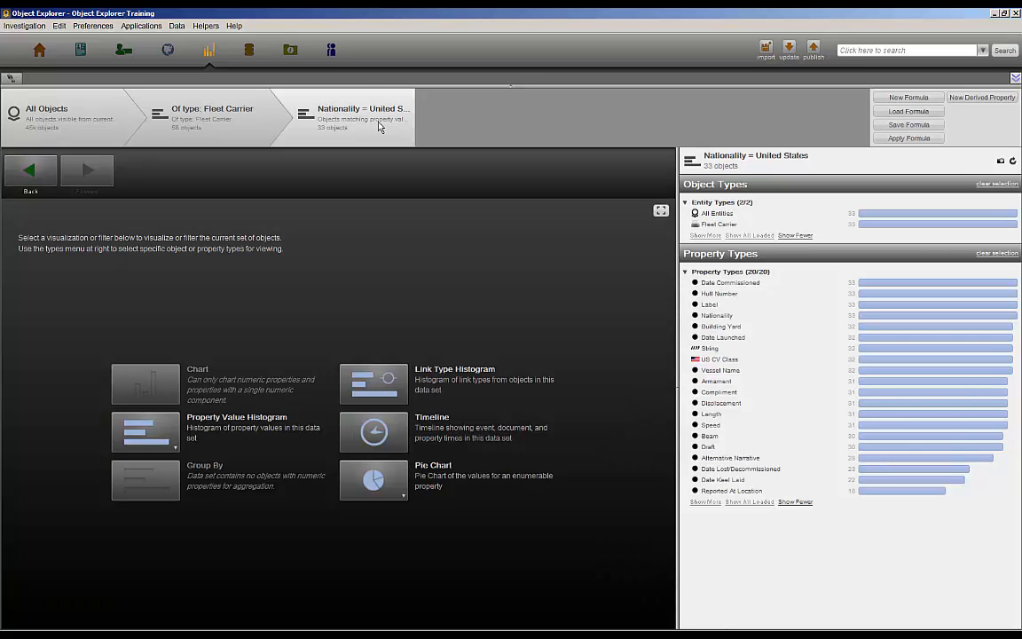
click(159, 441)
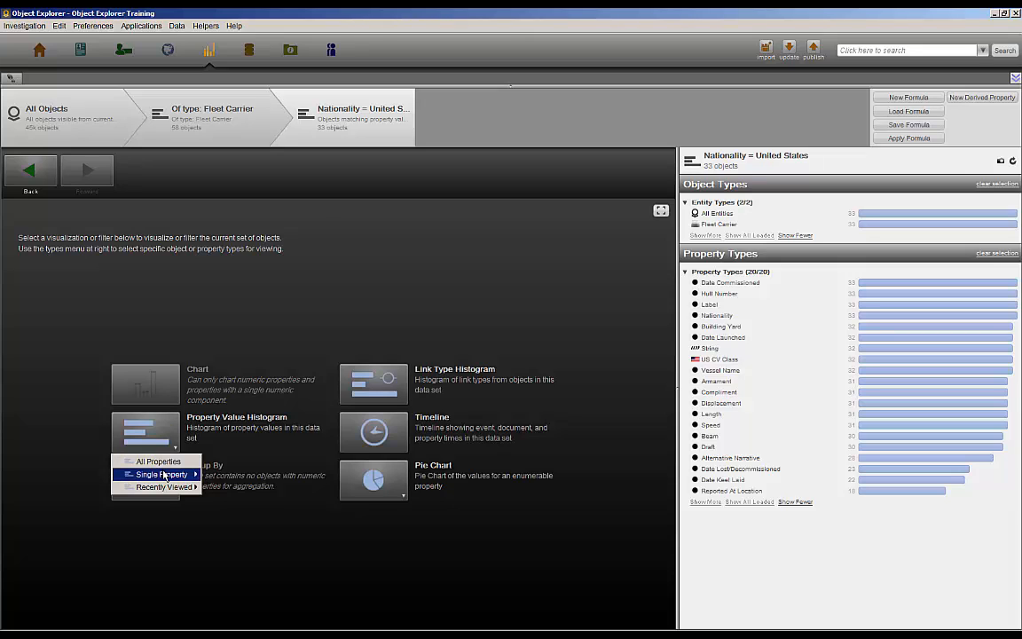
mouse_move(165, 478)
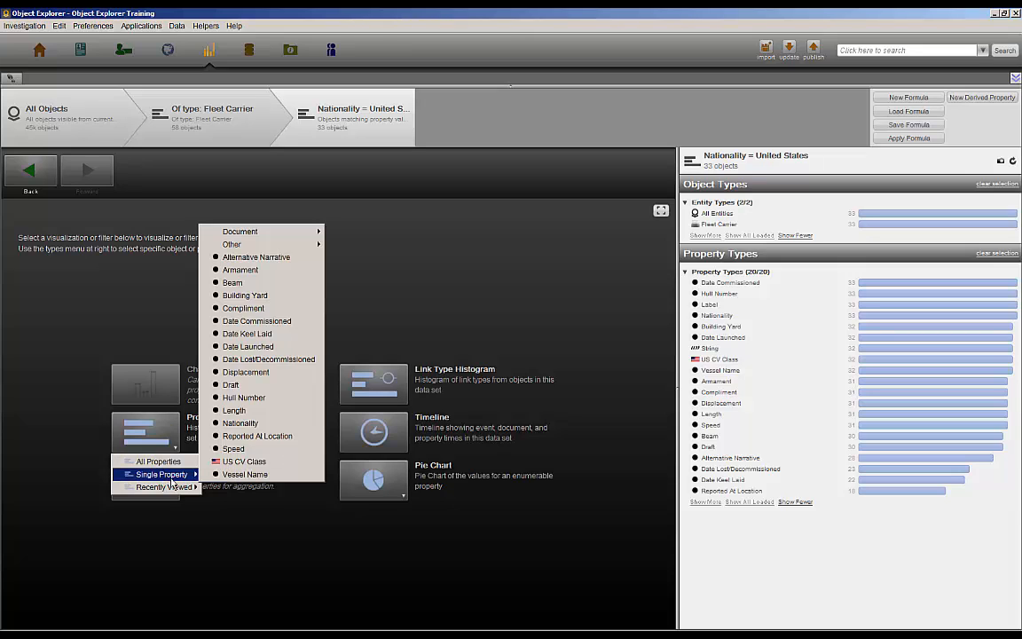
click(251, 377)
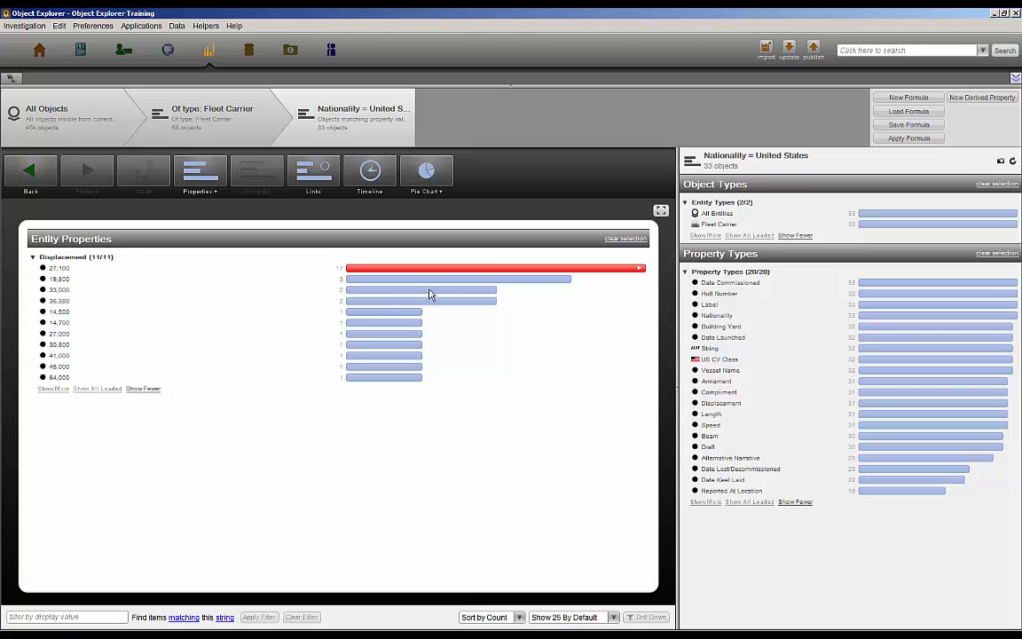
Start a new analysis exploring all objects and histogram the Battle property
click(883, 100)
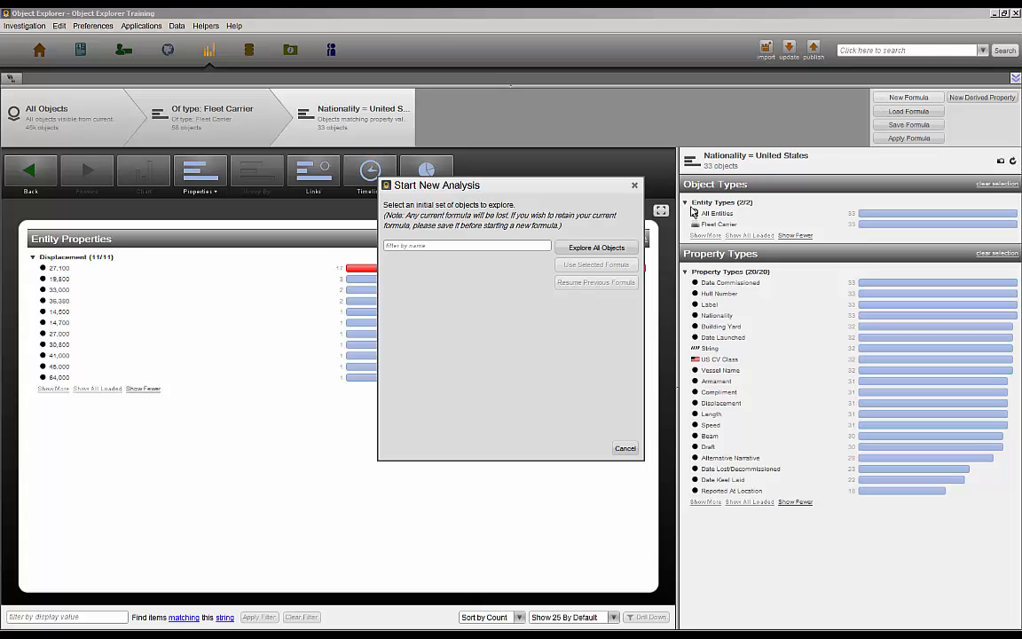
click(598, 251)
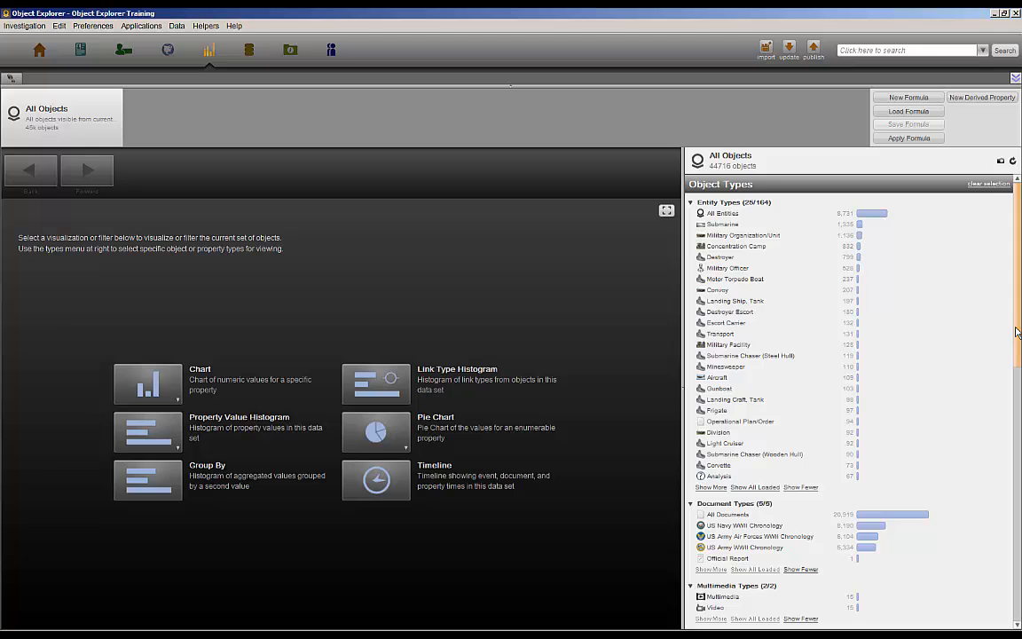
drag(1017, 335, 1009, 608)
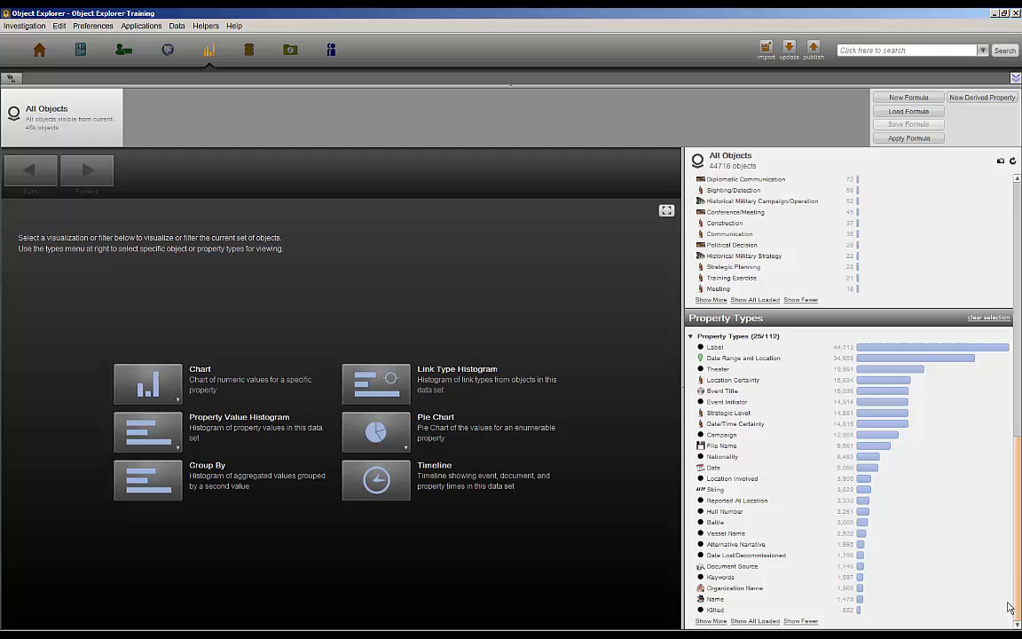
click(716, 523)
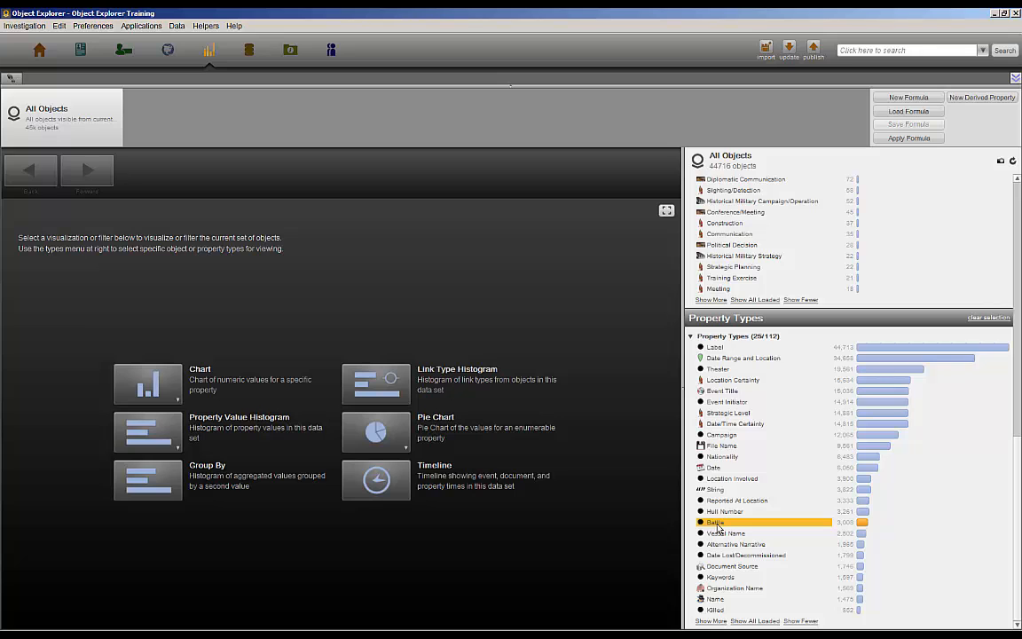
right_click(718, 529)
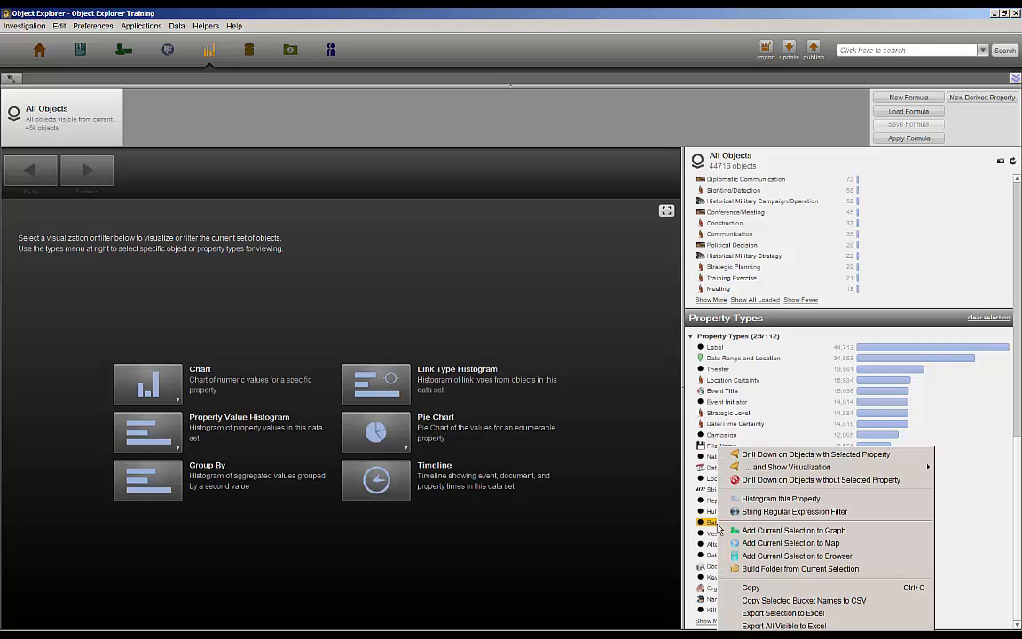
click(759, 502)
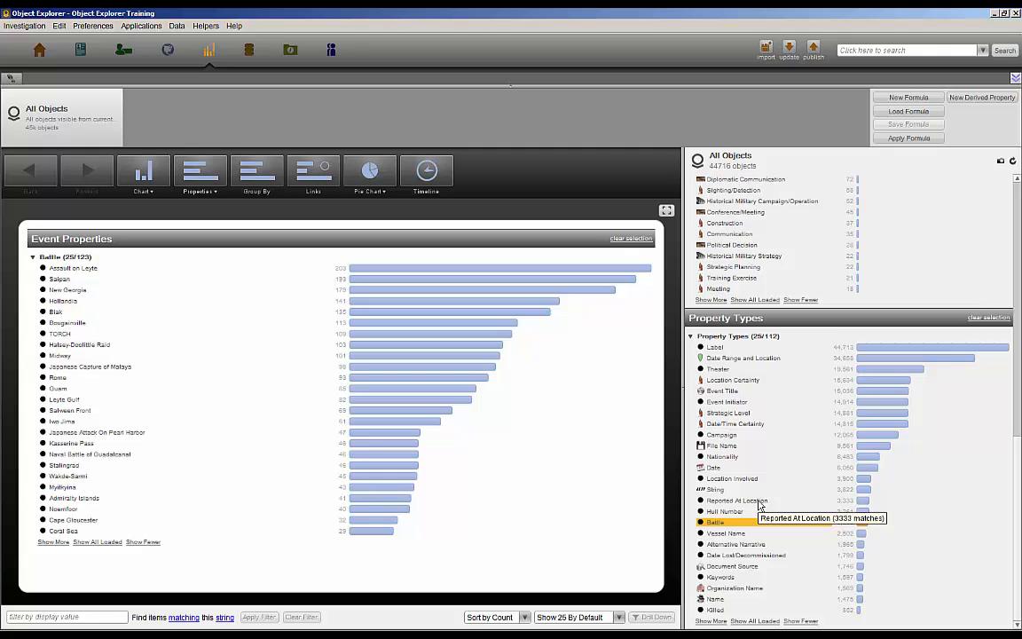
Add the Midway group from the Battle histogram to the map and open the map application
click(64, 357)
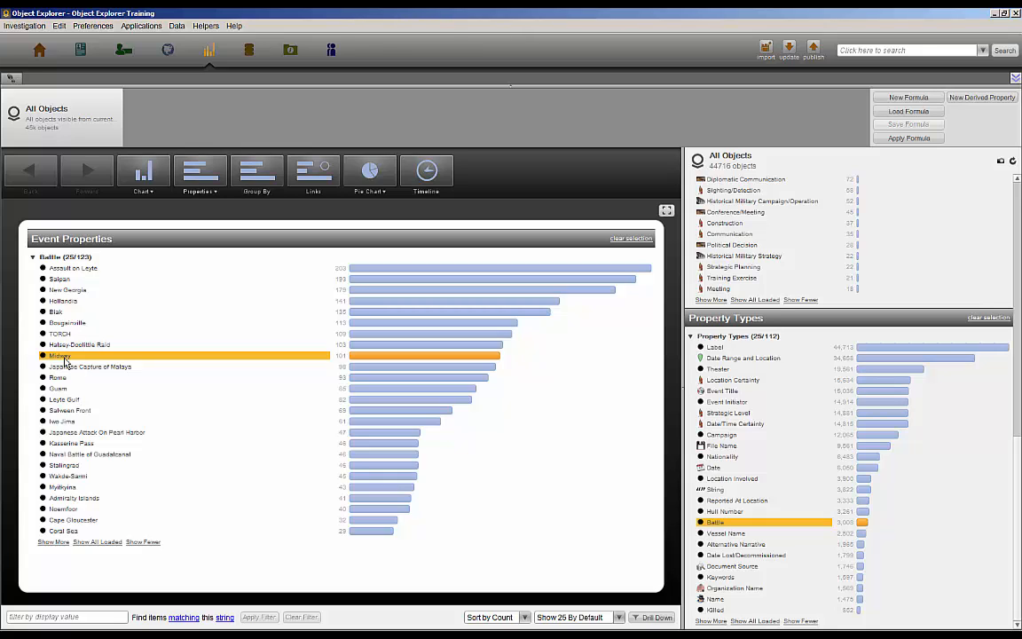
right_click(65, 360)
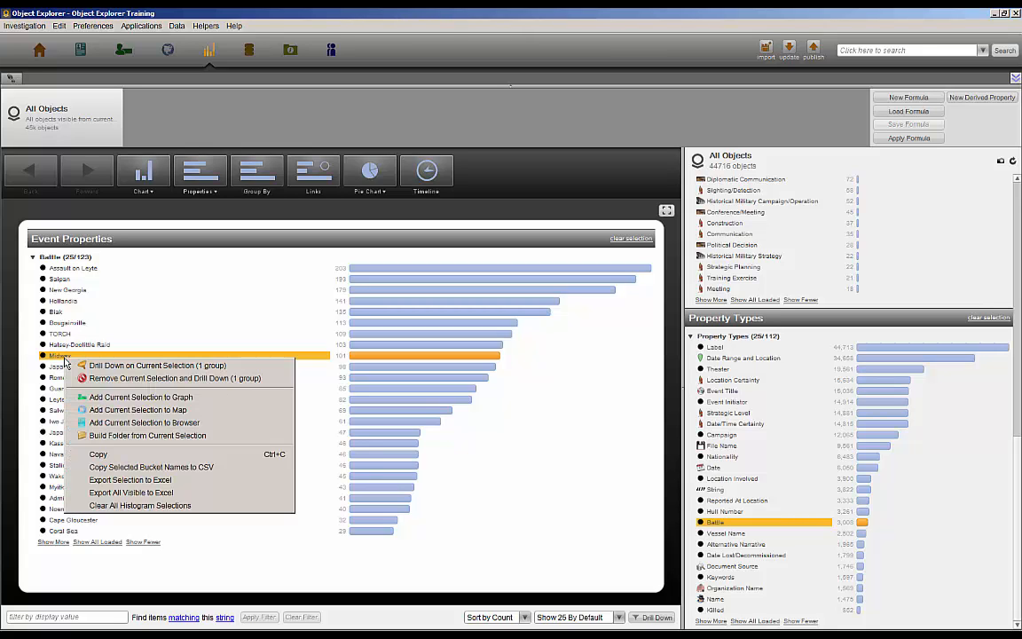
click(93, 410)
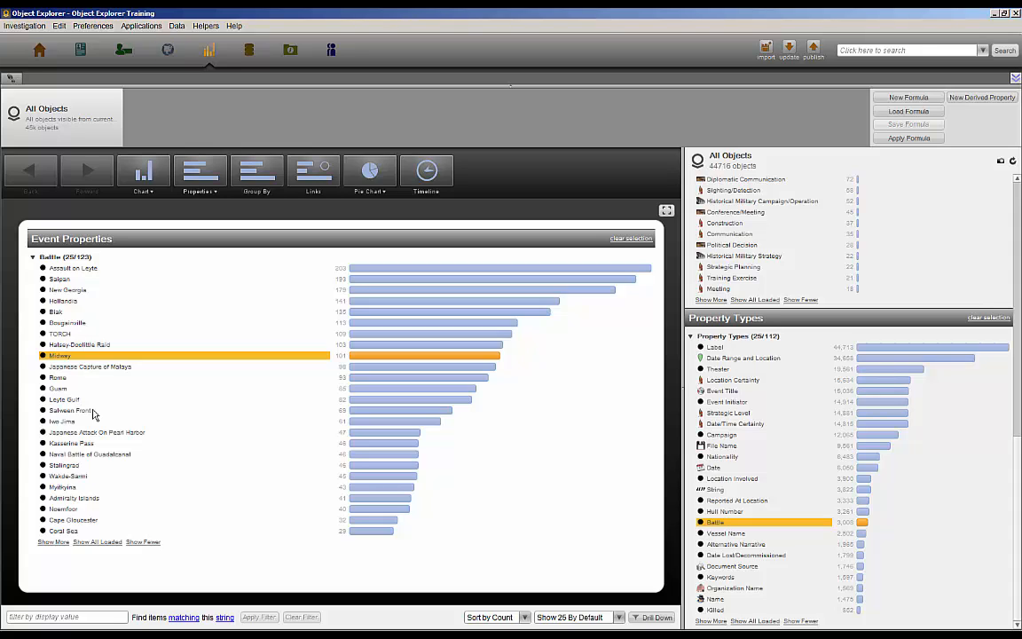
click(172, 55)
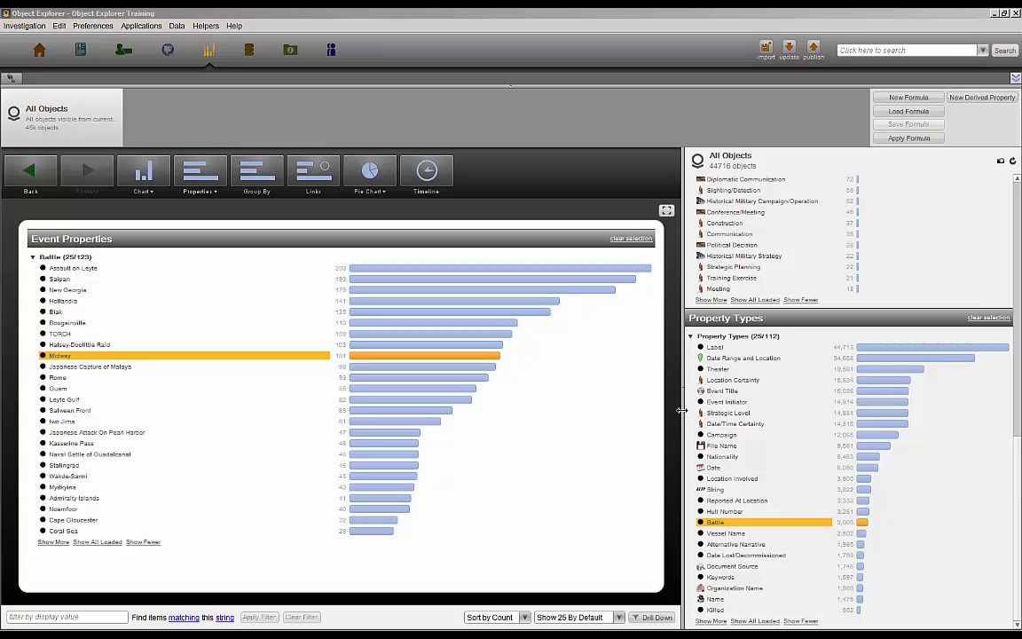
Back in Object Explorer, histogram the Campaign property of all objects
click(722, 436)
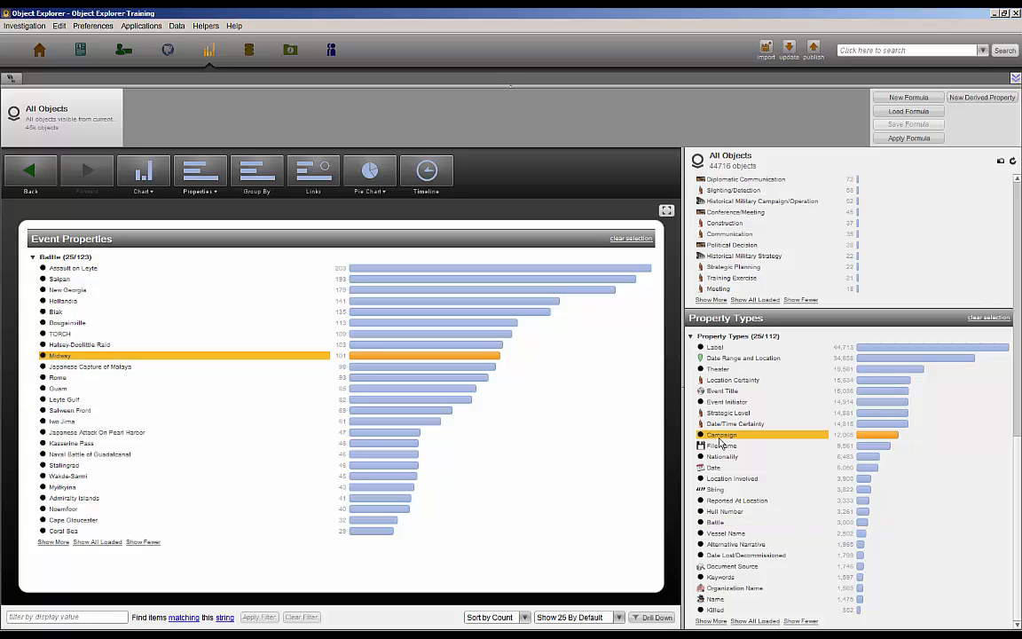
right_click(721, 443)
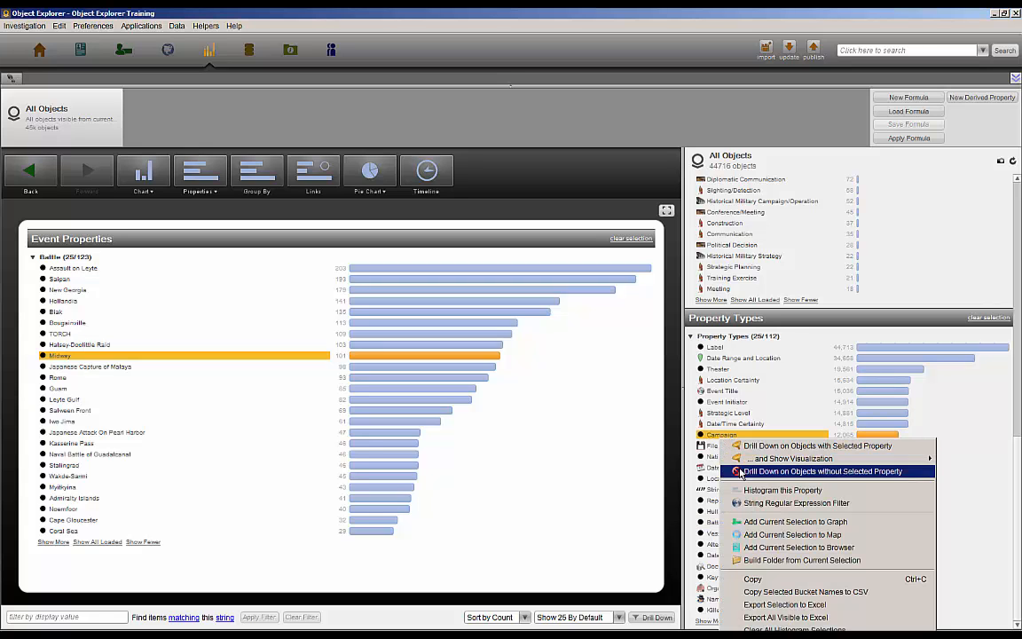
click(751, 491)
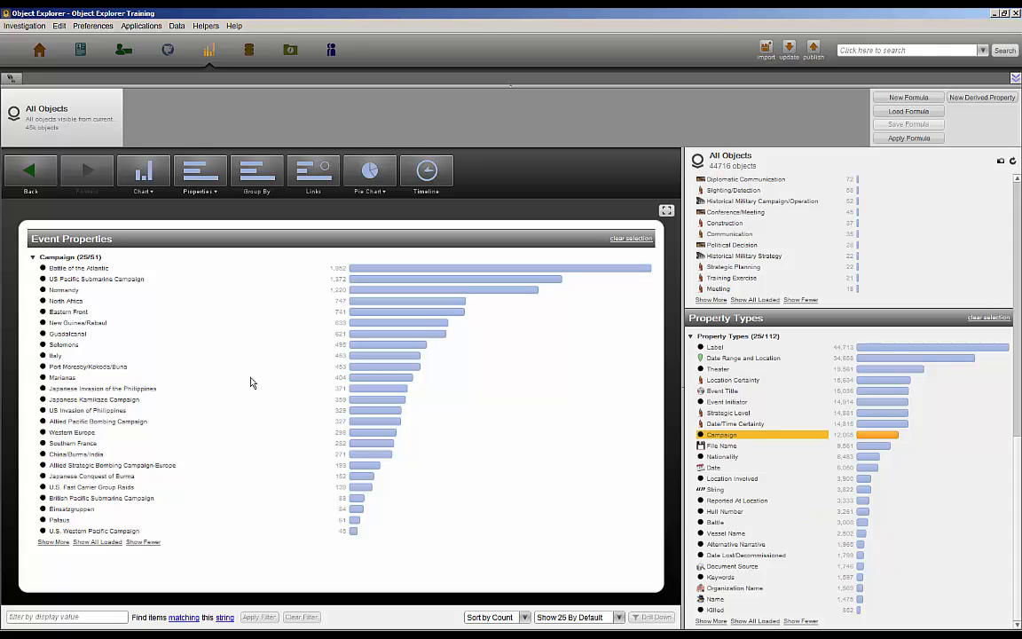
Add the Eastern Front group from the Campaign histogram to the map and open the map application
click(75, 315)
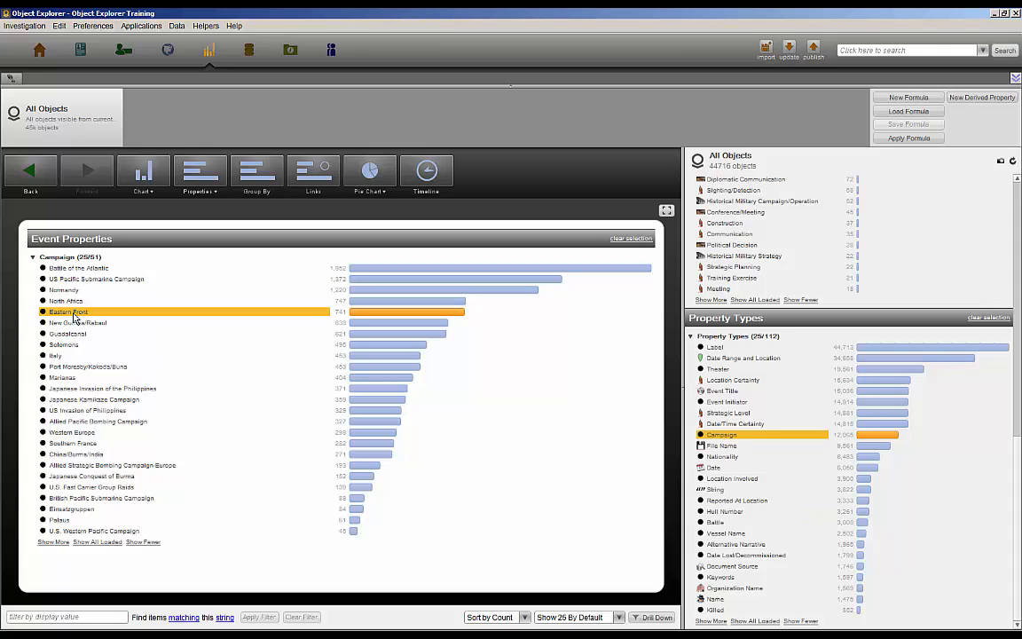
right_click(74, 318)
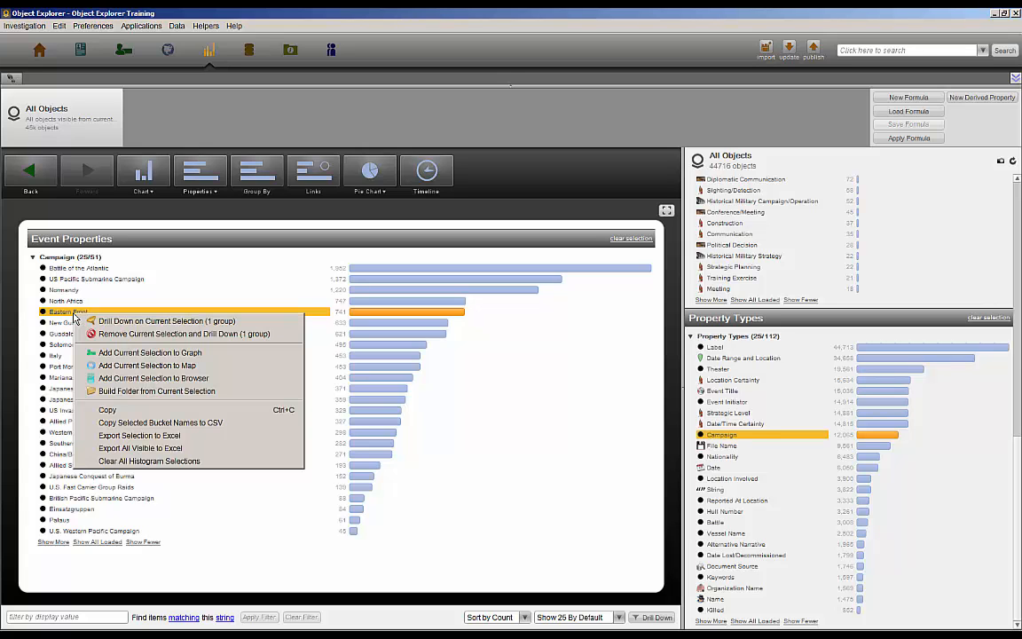
click(100, 365)
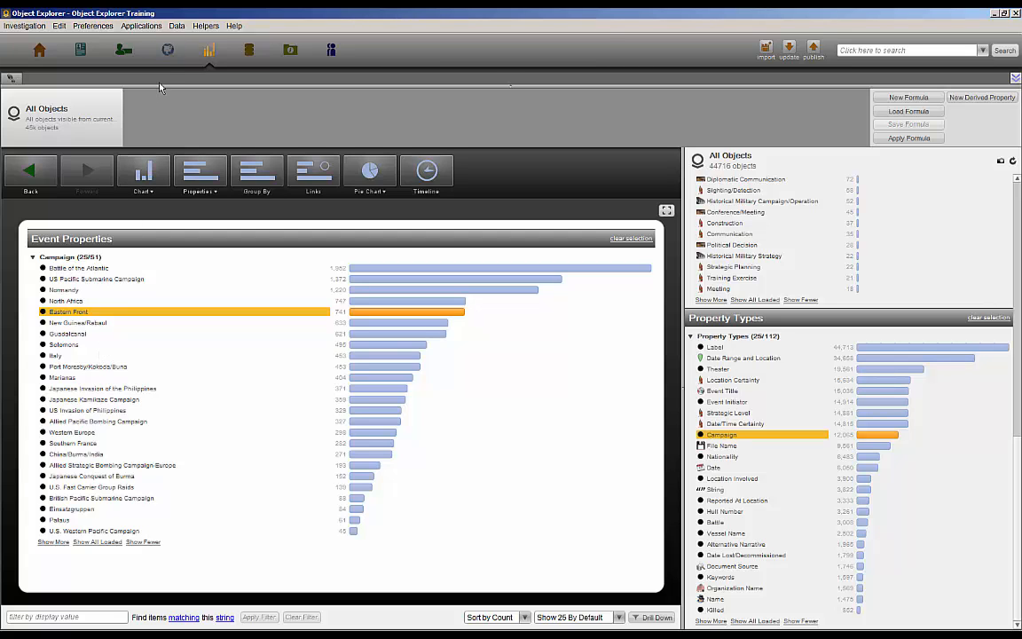
click(167, 52)
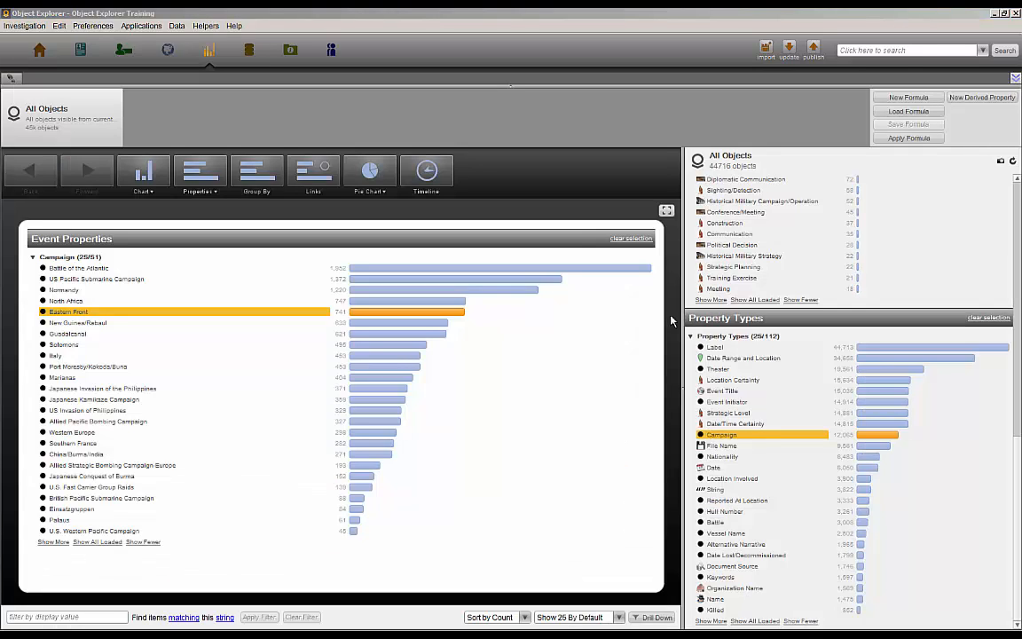
Start another new analysis with all objects as the initial set
click(910, 103)
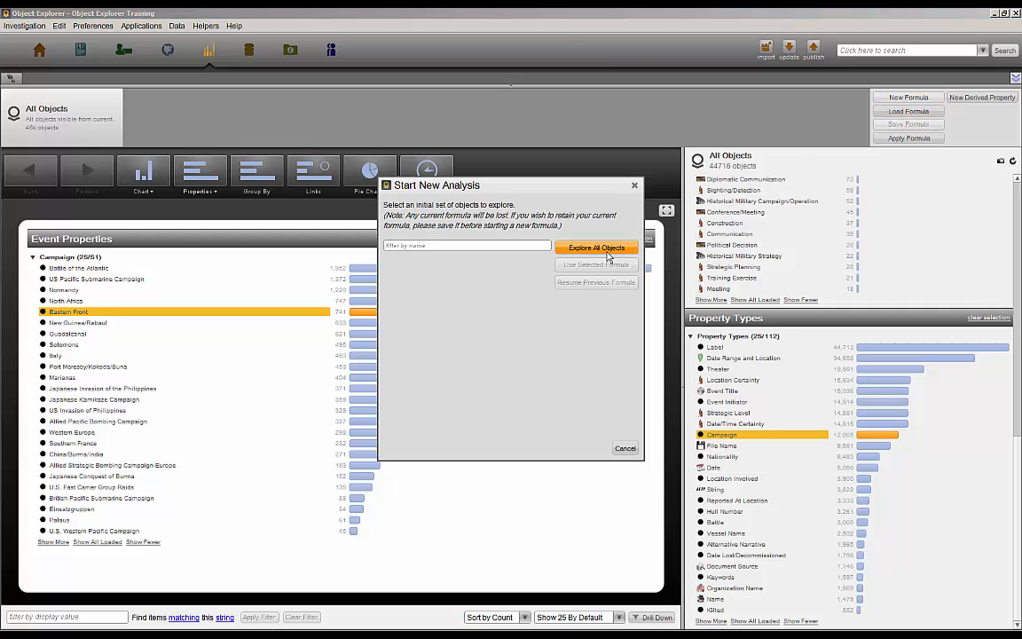
click(597, 248)
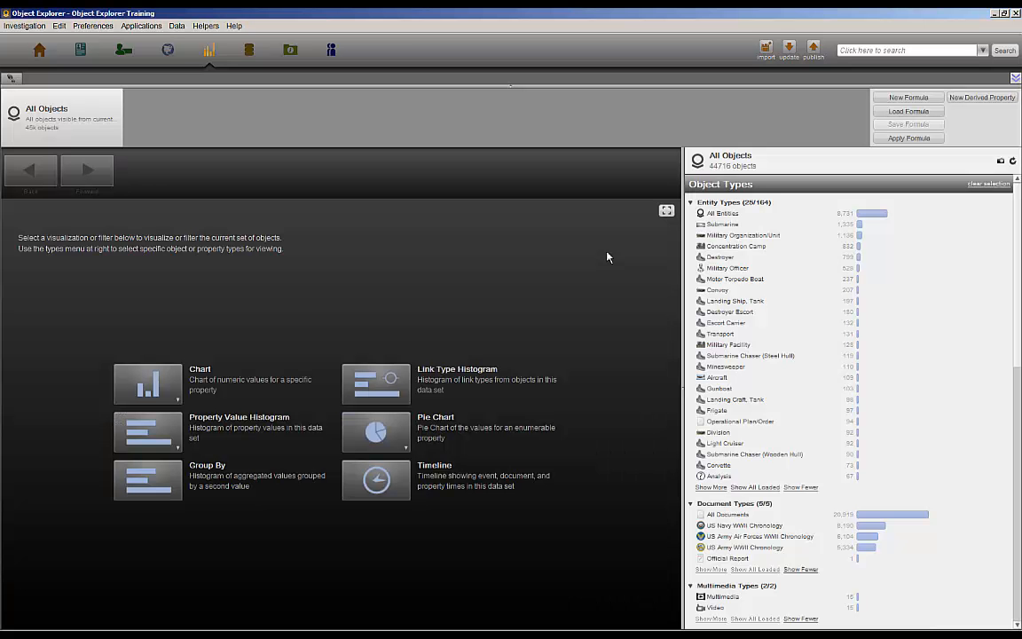